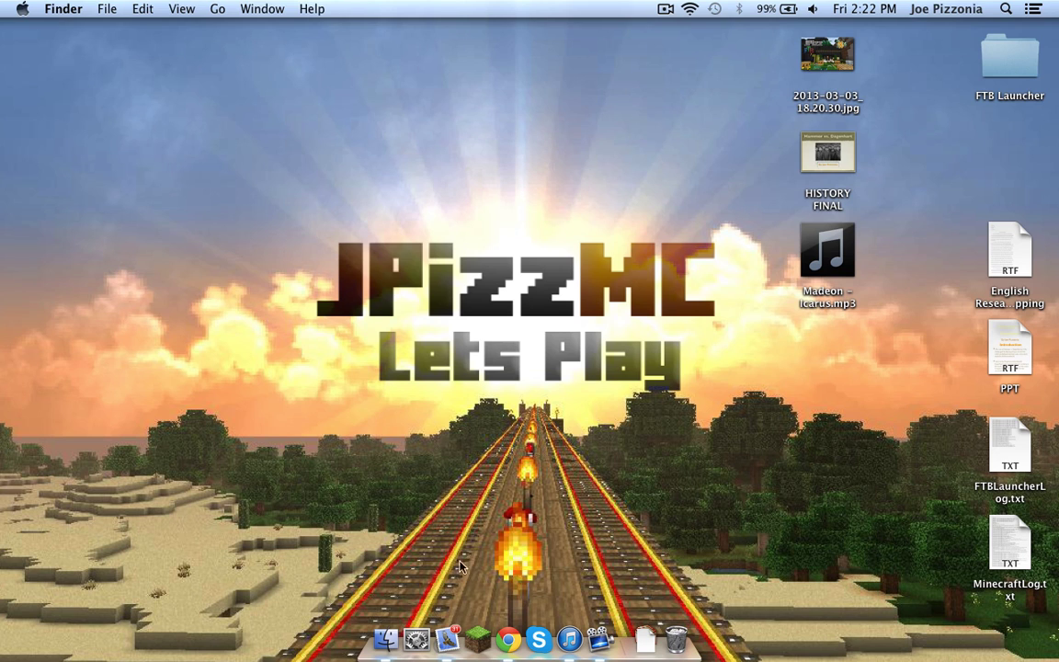
Start Minecraft with Force update! enabled in the launcher options, then log in
{"action": "left_click", "coordinate": [477, 638]}
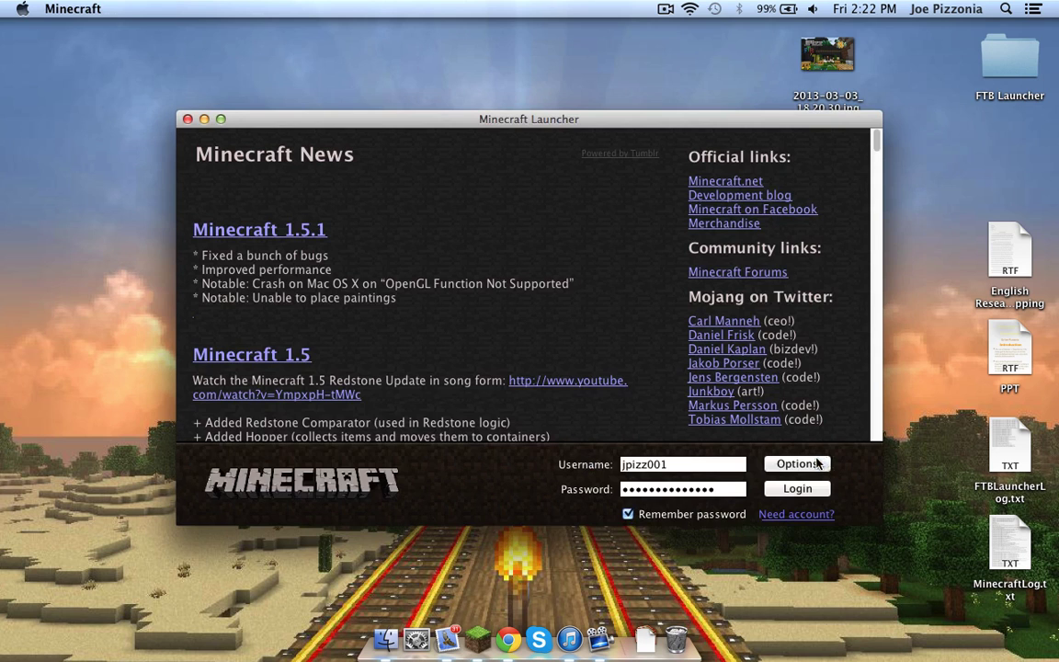
{"action": "left_click", "coordinate": [813, 463]}
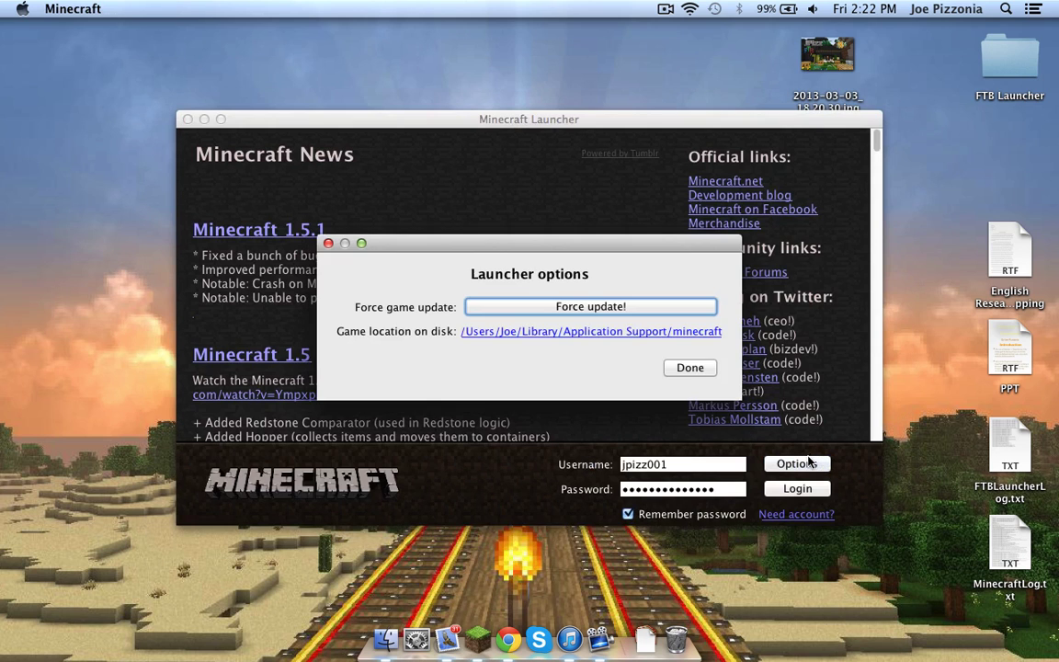
{"action": "left_click", "coordinate": [593, 306]}
{"action": "key", "text": "Return"}
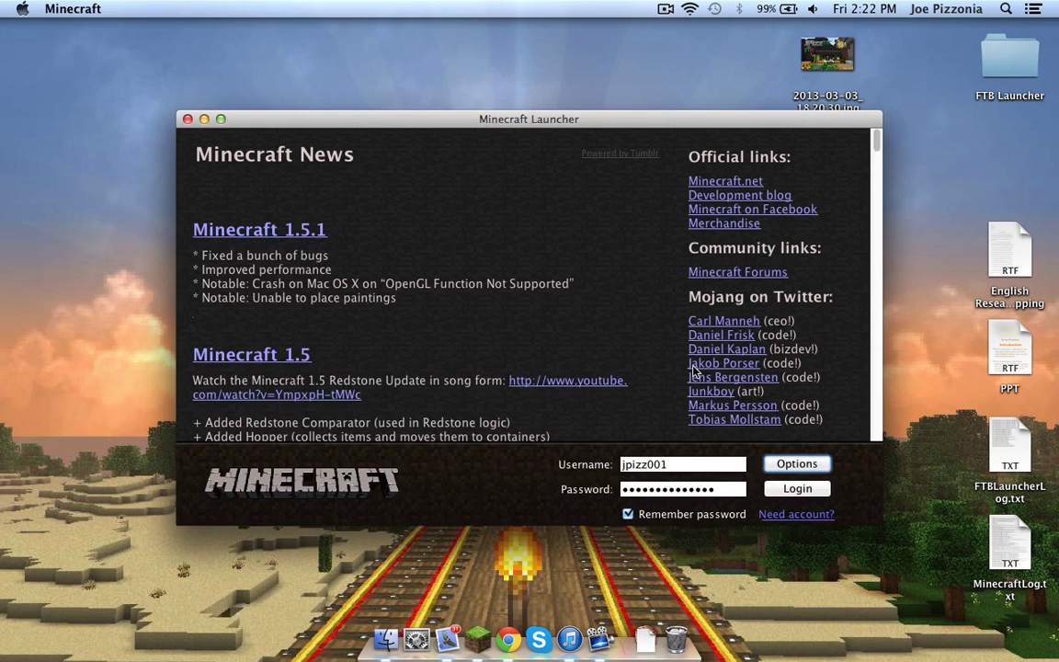
{"action": "key", "text": "Return"}
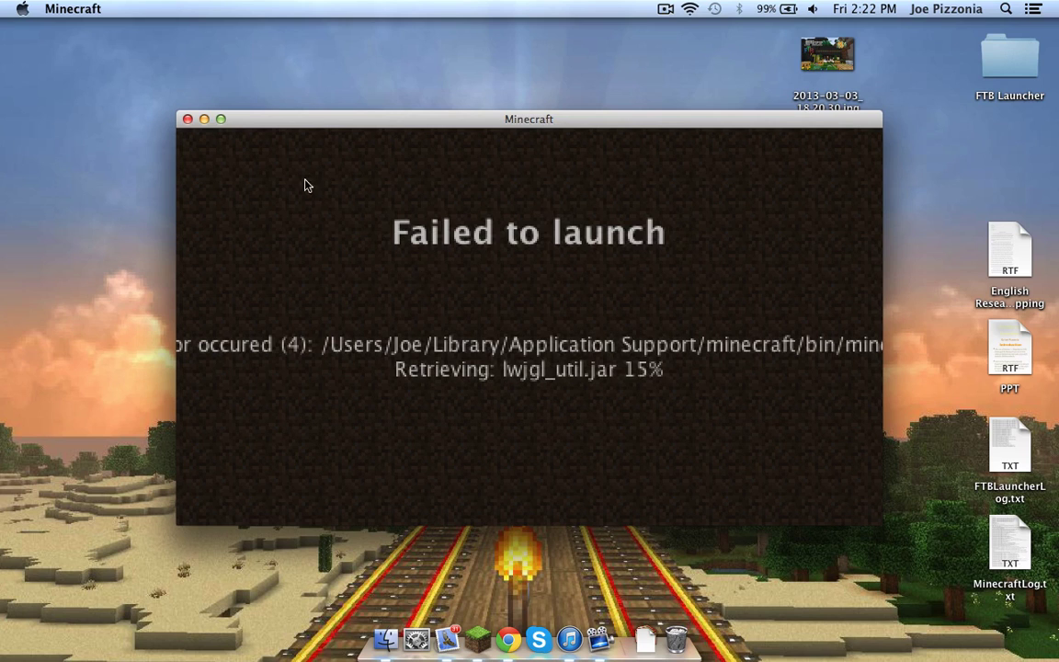
Close the failed game window and go to ~/Library/Application Support/minecraft in Finder
{"action": "left_click", "coordinate": [187, 120]}
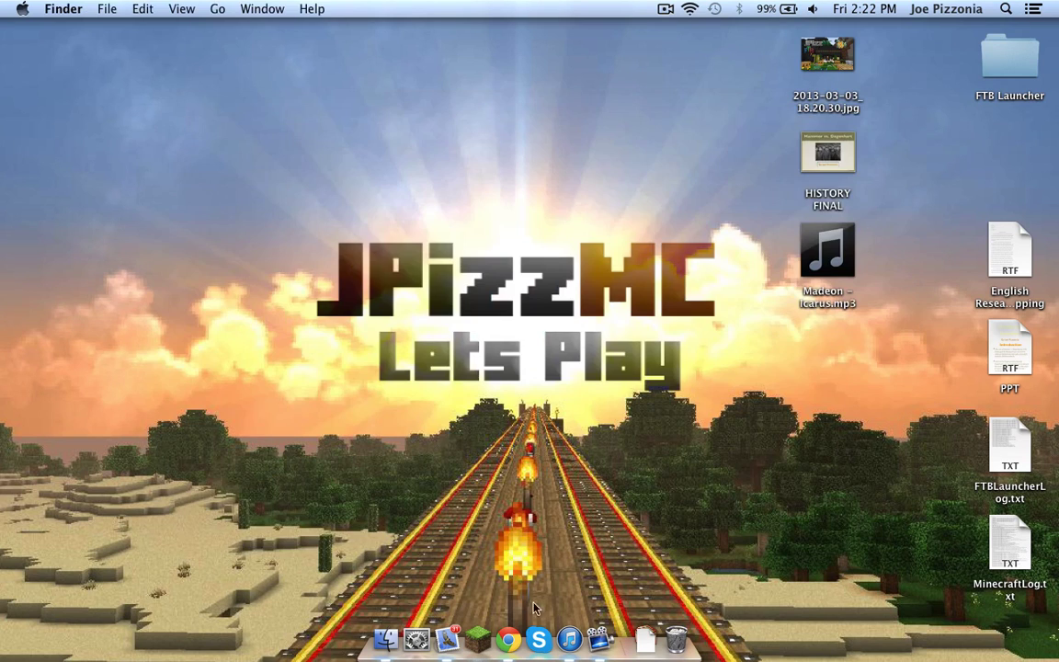
{"action": "left_click", "coordinate": [387, 639]}
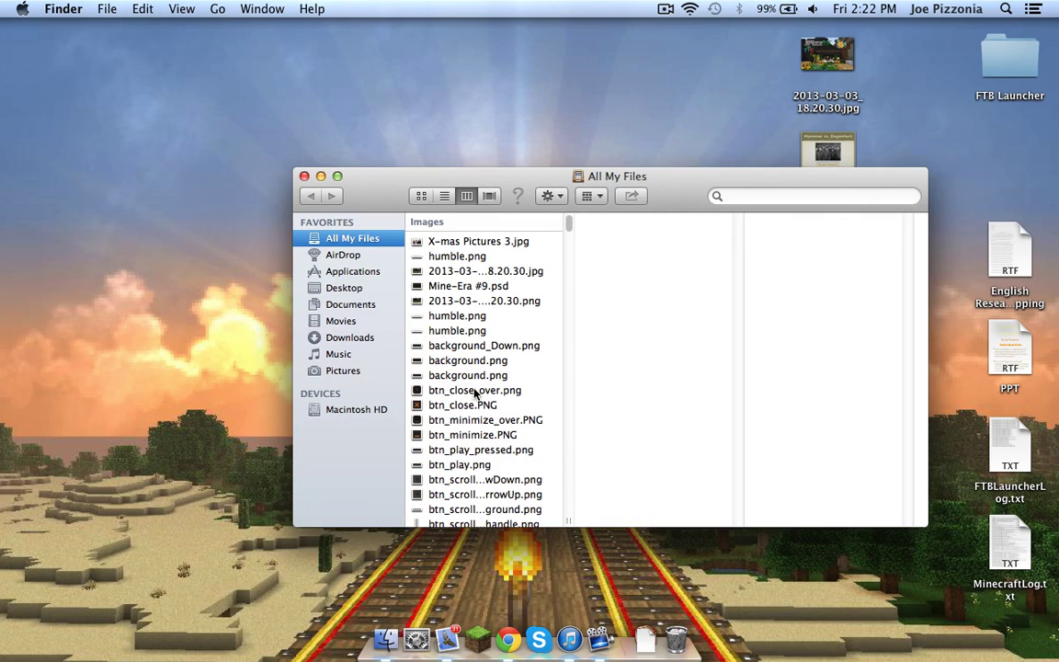
{"action": "key", "text": "super+shift+g"}
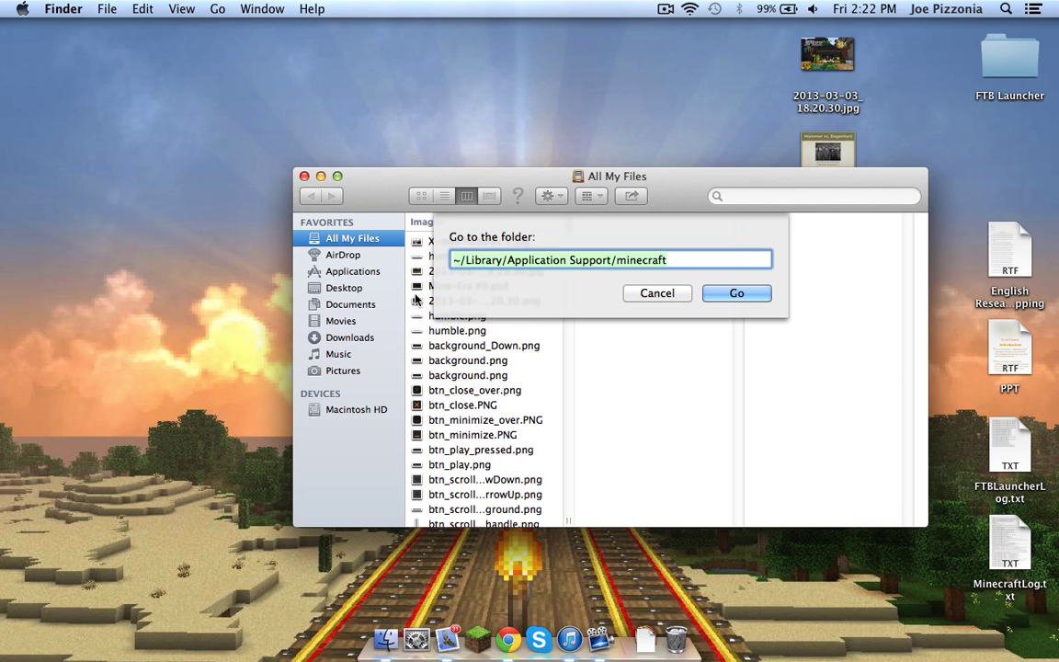
{"action": "left_click", "coordinate": [742, 296]}
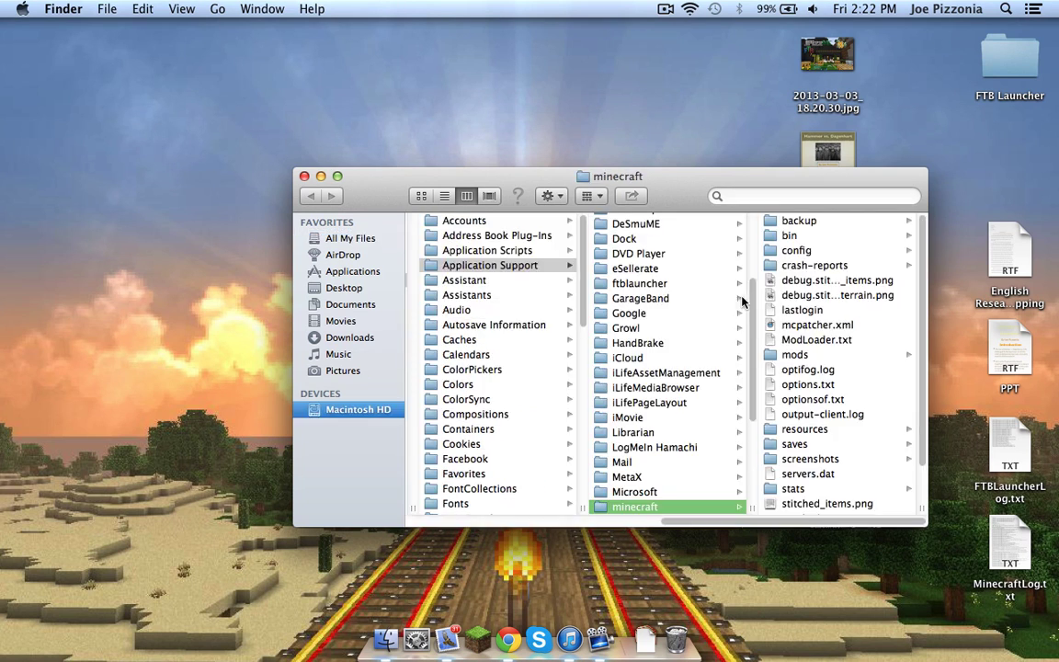
Move minecraft.jar from the bin folder to the Trash
{"action": "left_click", "coordinate": [792, 237]}
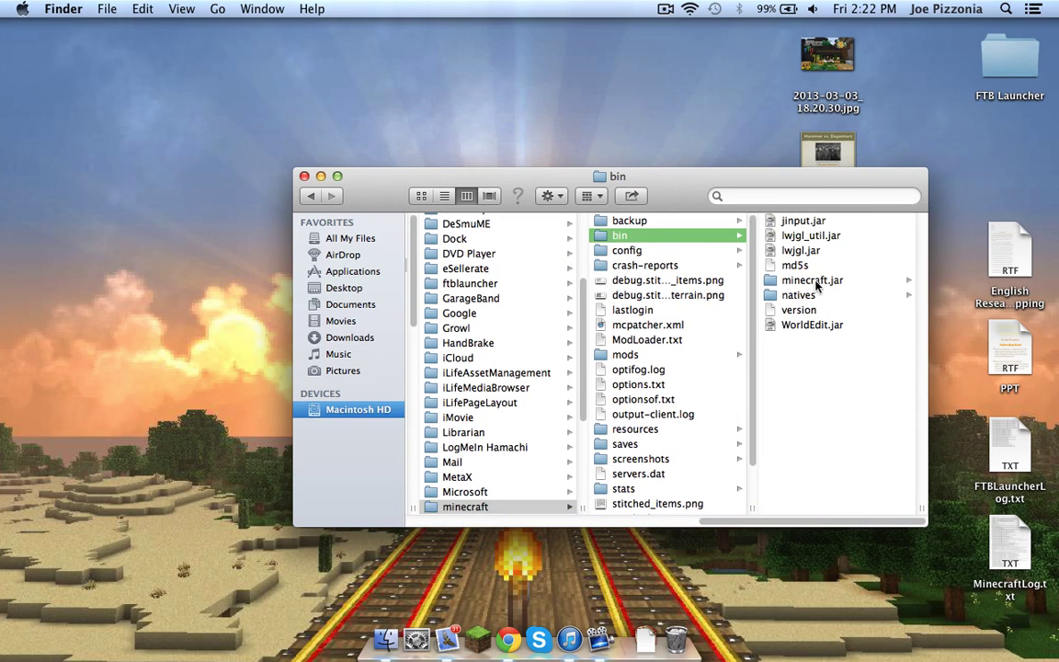
{"action": "left_click", "coordinate": [813, 281]}
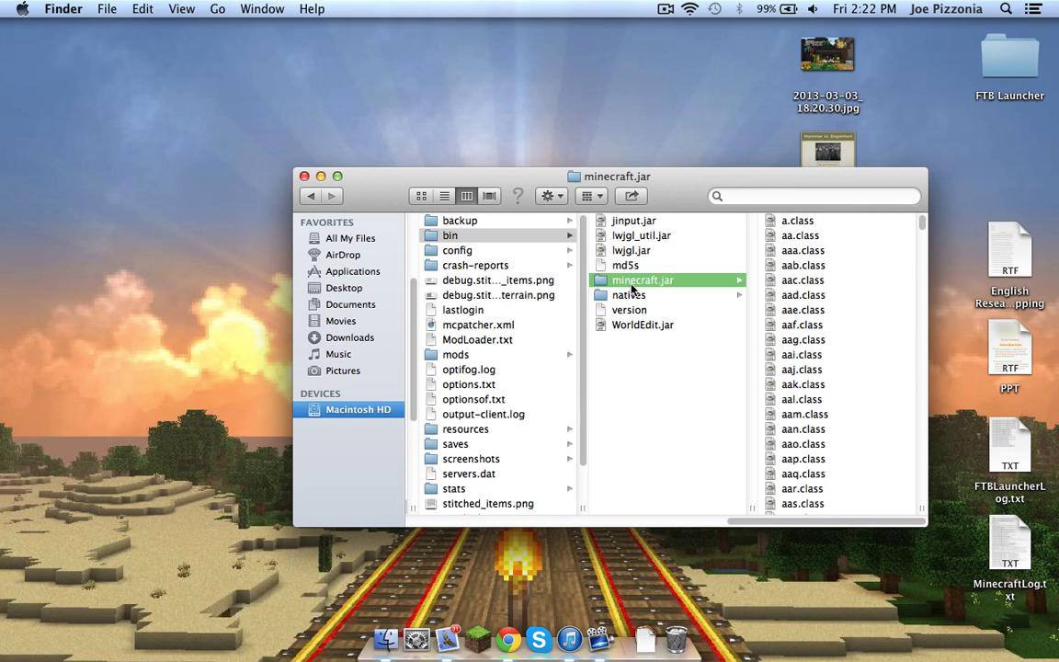
{"action": "mouse_move", "coordinate": [631, 288]}
{"action": "left_mouse_down"}
{"action": "mouse_move", "coordinate": [666, 294]}
{"action": "mouse_move", "coordinate": [634, 531]}
{"action": "mouse_move", "coordinate": [684, 653]}
{"action": "mouse_move", "coordinate": [678, 643]}
{"action": "left_mouse_up"}
Relaunch Minecraft, enable Force update! in Options, and log in so new game files download
{"action": "left_click", "coordinate": [304, 175]}
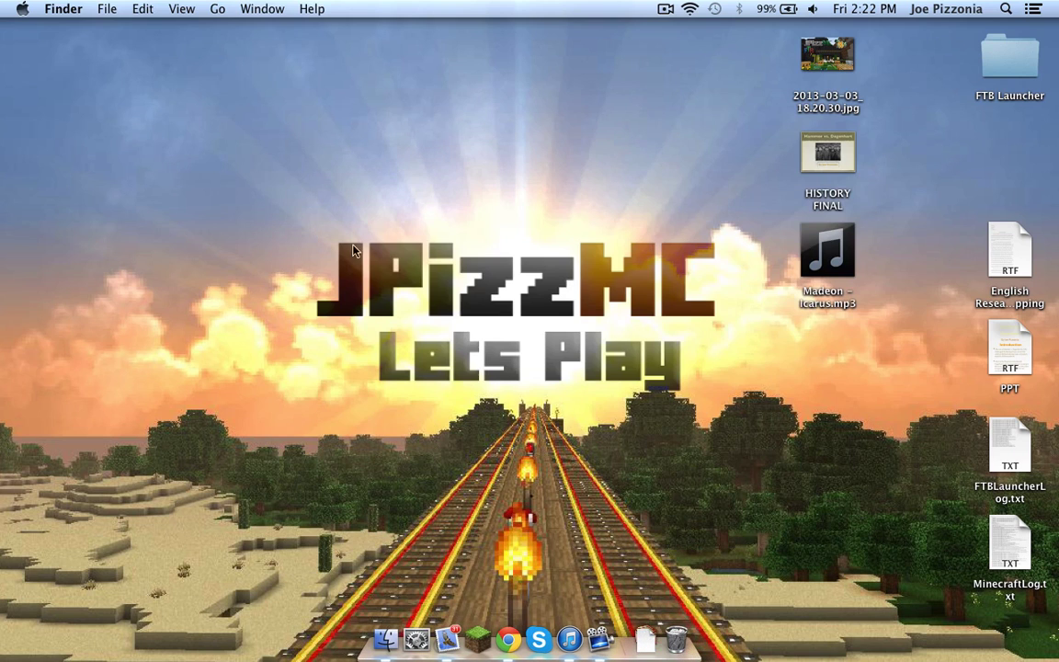
{"action": "left_click", "coordinate": [477, 641]}
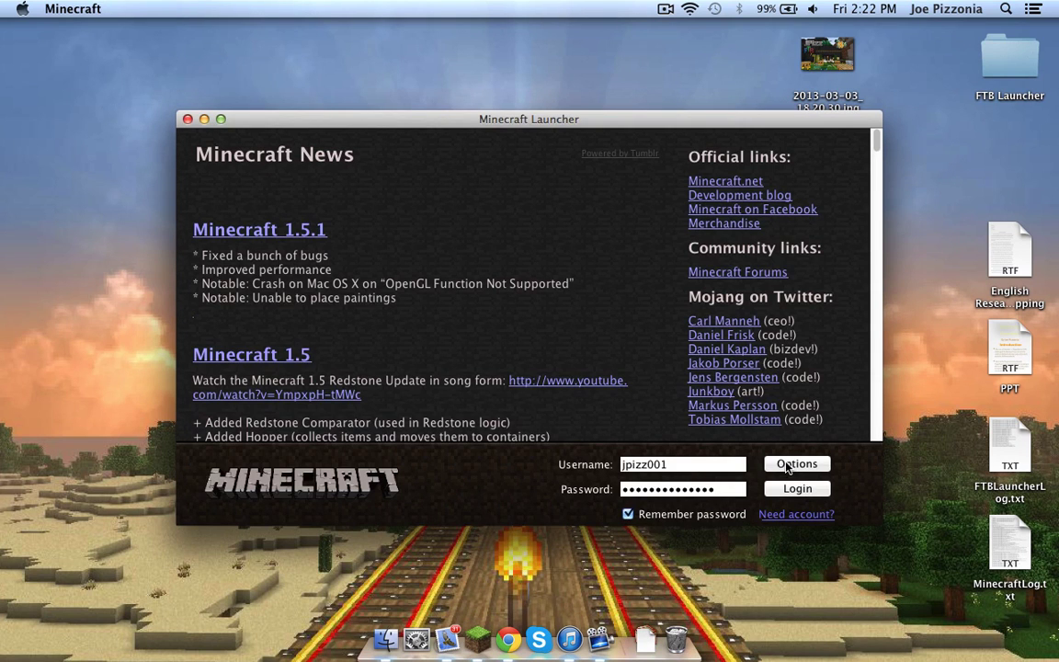
{"action": "left_click", "coordinate": [786, 468]}
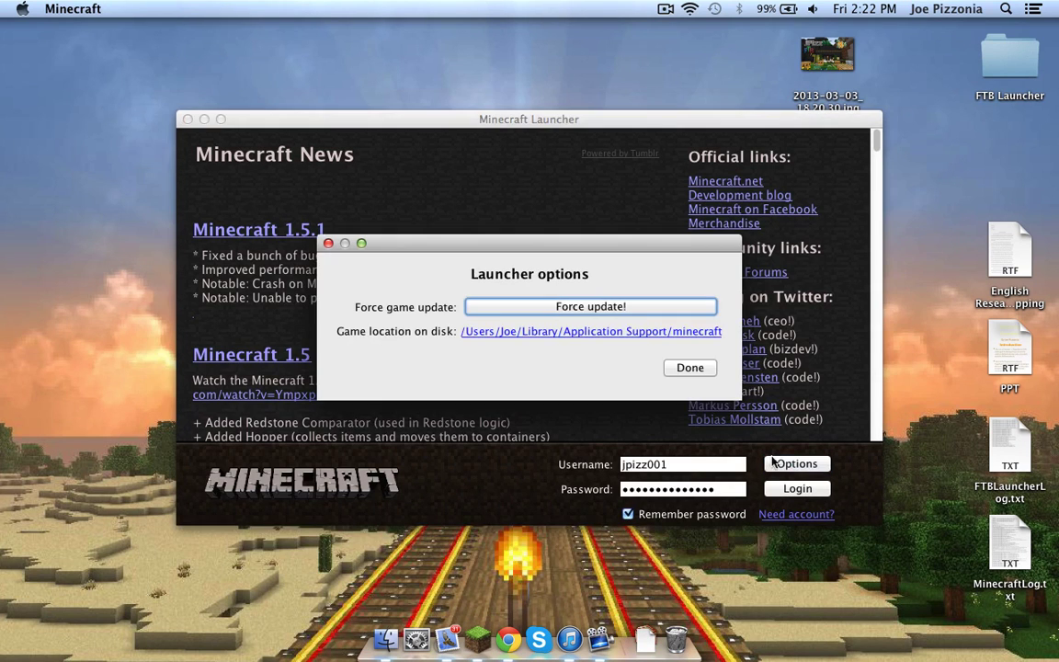
{"action": "left_click", "coordinate": [602, 305]}
{"action": "left_click", "coordinate": [687, 369]}
{"action": "key", "text": "Return"}
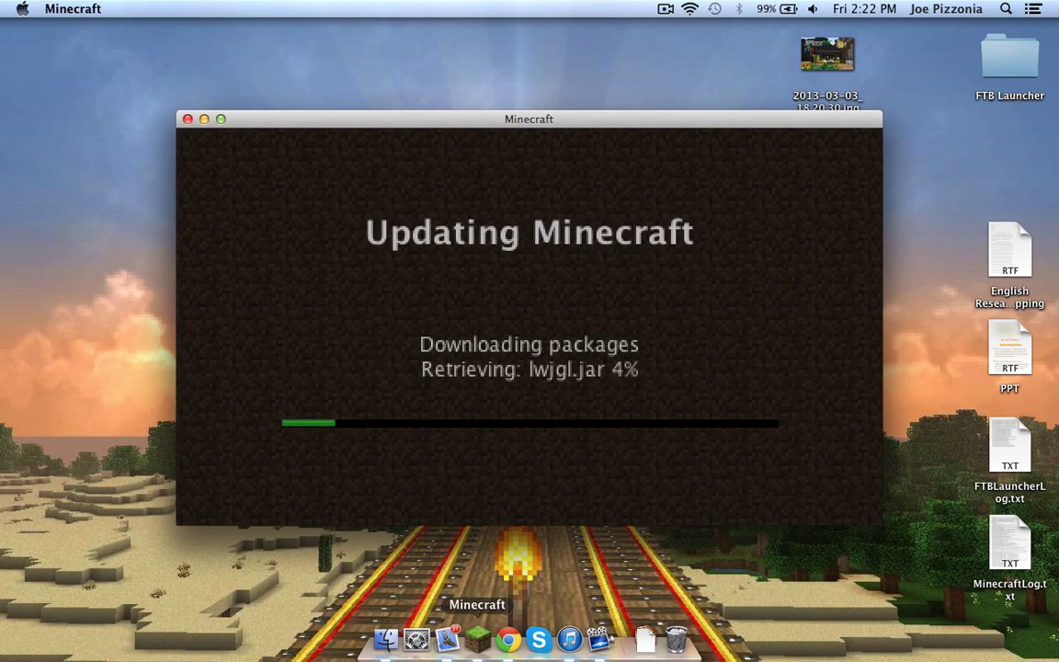
{"action": "left_click", "coordinate": [516, 648]}
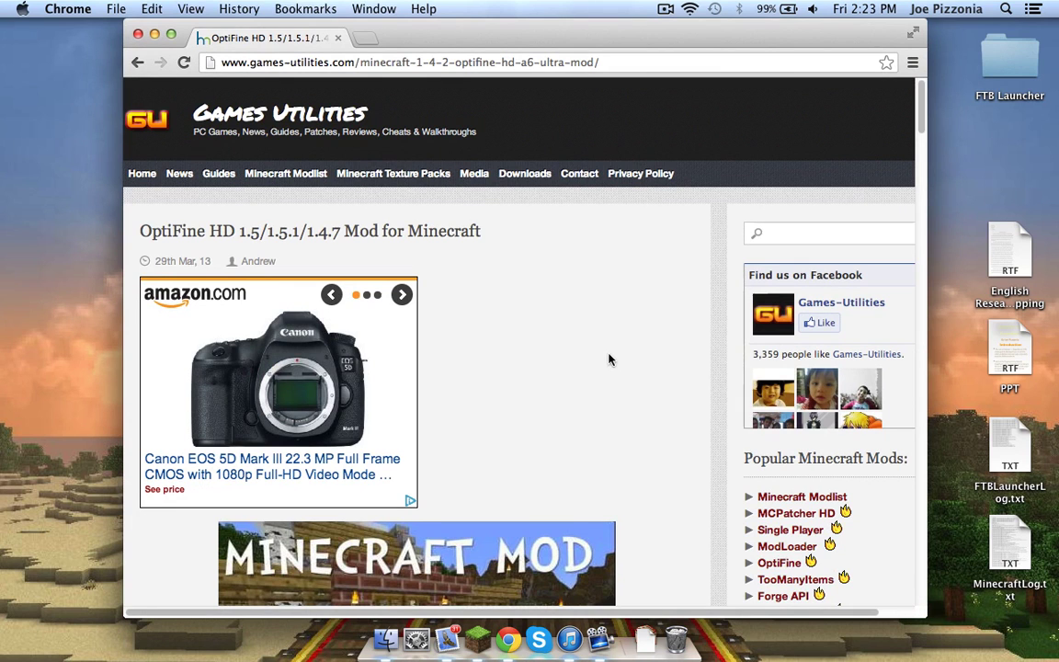
Download OptiFine_1.5.1_HD_U_B1.zip, drag it onto the desktop, and close Chrome
{"action": "scroll", "coordinate": [615, 361], "scroll_direction": "down", "scroll_amount": 10}
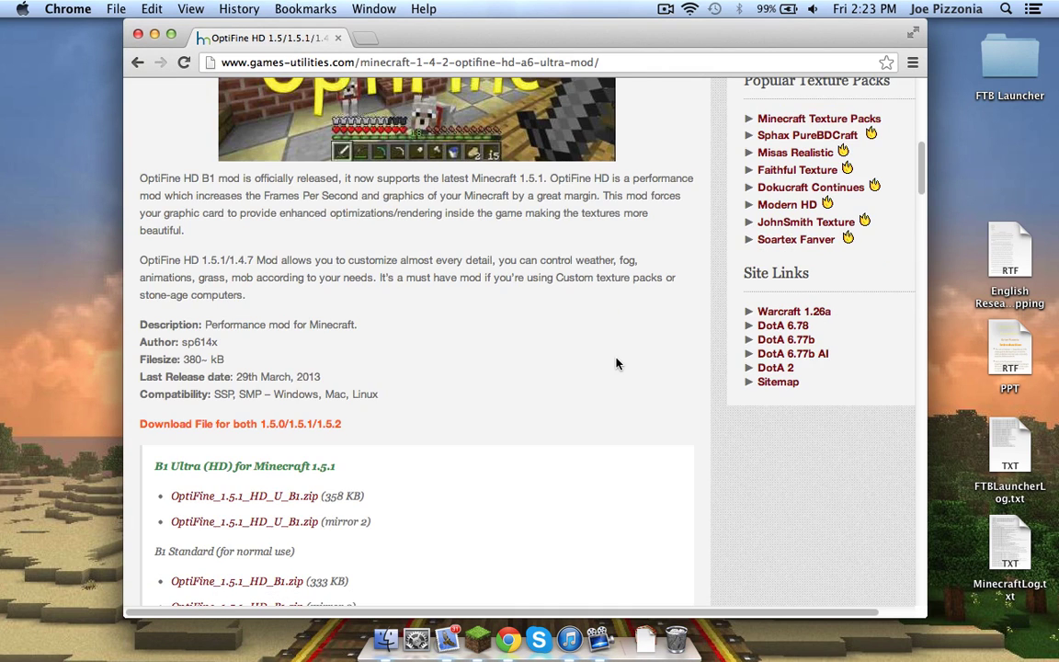
{"action": "scroll", "coordinate": [612, 366], "scroll_direction": "down", "scroll_amount": 3}
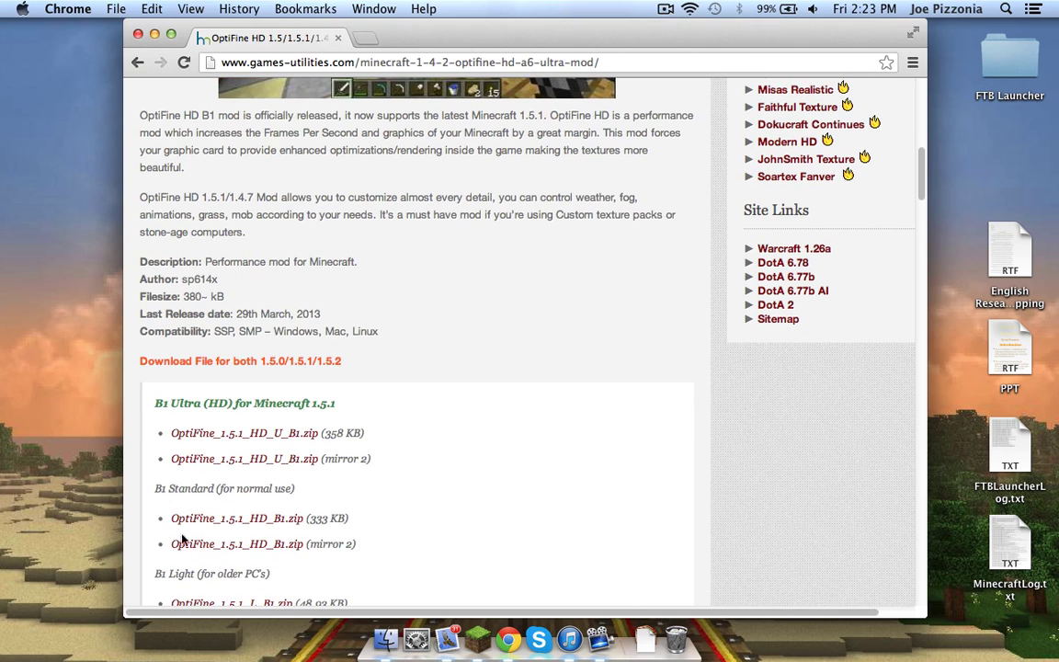
{"action": "scroll", "coordinate": [329, 447], "scroll_direction": "down", "scroll_amount": 1}
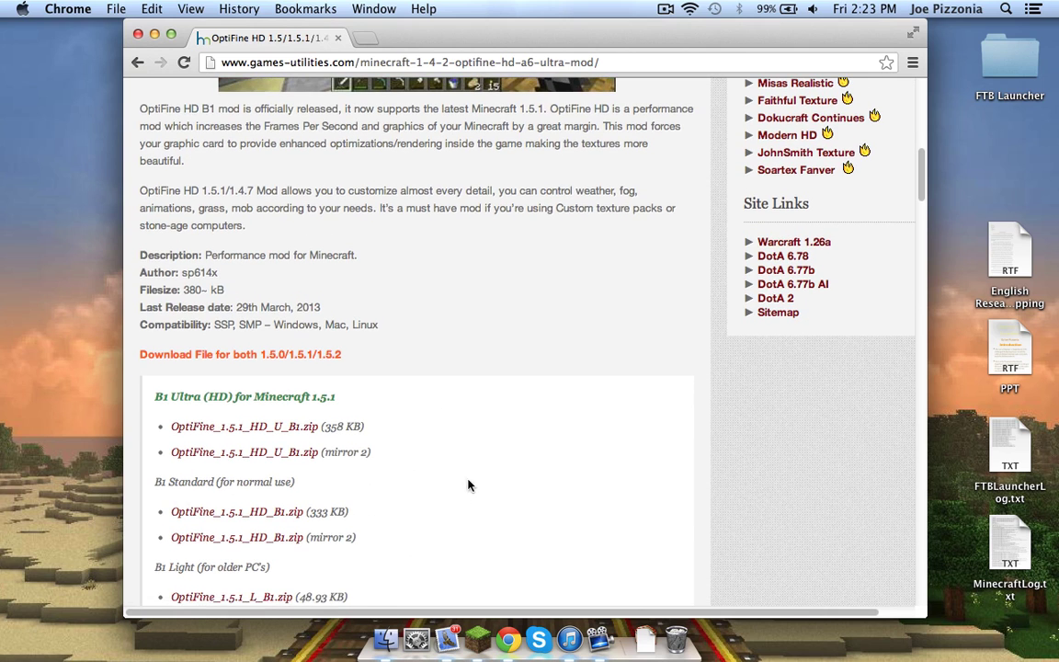
{"action": "scroll", "coordinate": [220, 562], "scroll_direction": "down", "scroll_amount": 1}
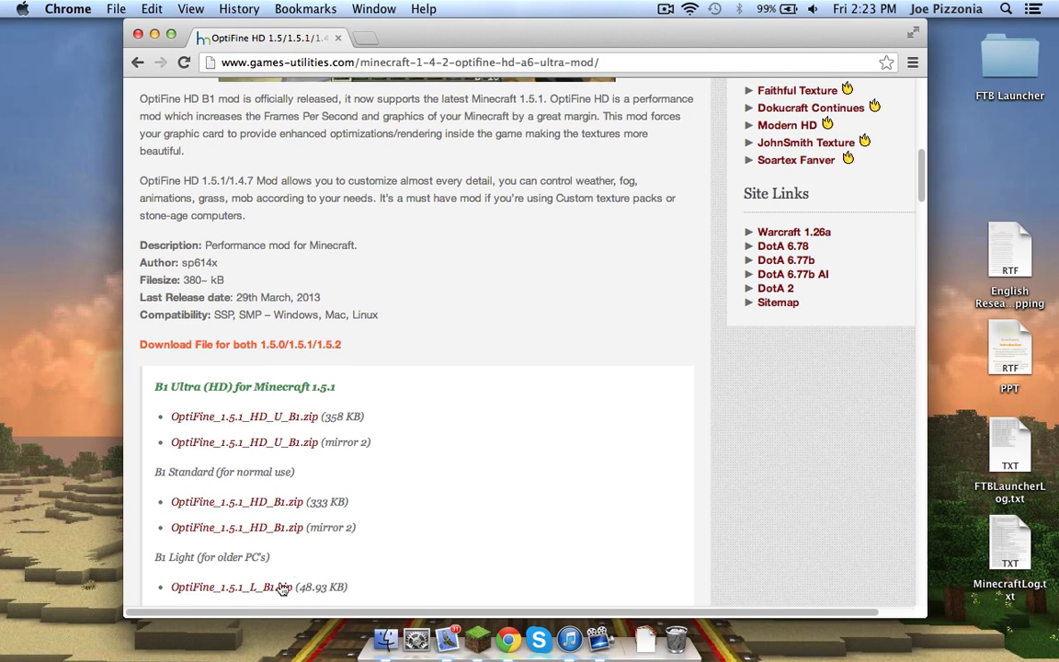
{"action": "left_click", "coordinate": [247, 421]}
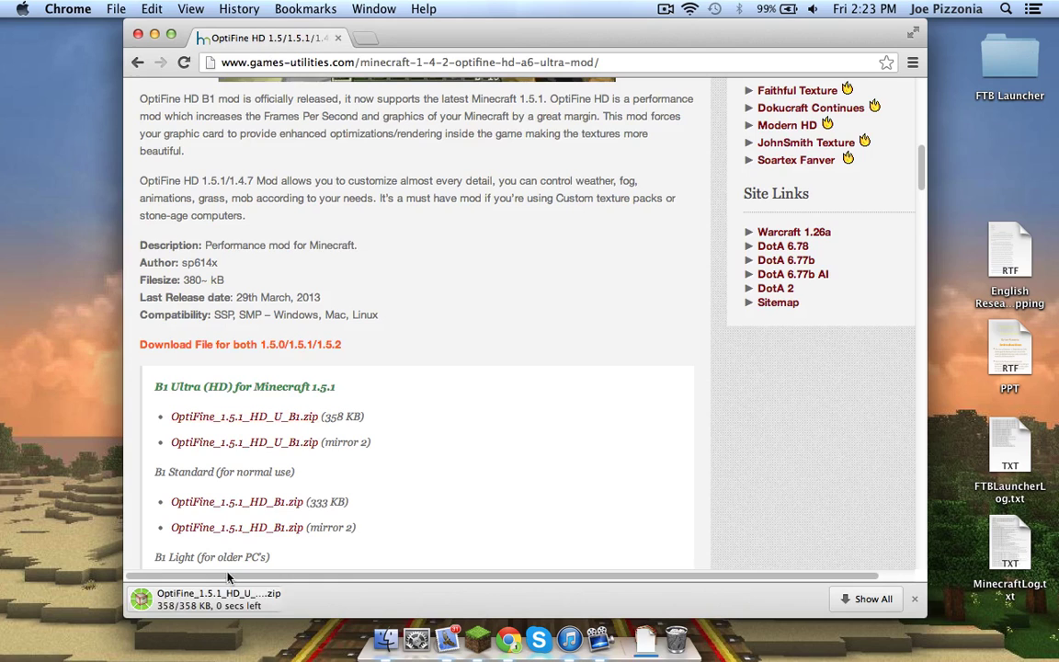
{"action": "mouse_move", "coordinate": [218, 606]}
{"action": "left_mouse_down"}
{"action": "mouse_move", "coordinate": [86, 515]}
{"action": "mouse_move", "coordinate": [44, 382]}
{"action": "mouse_move", "coordinate": [92, 418]}
{"action": "left_mouse_up"}
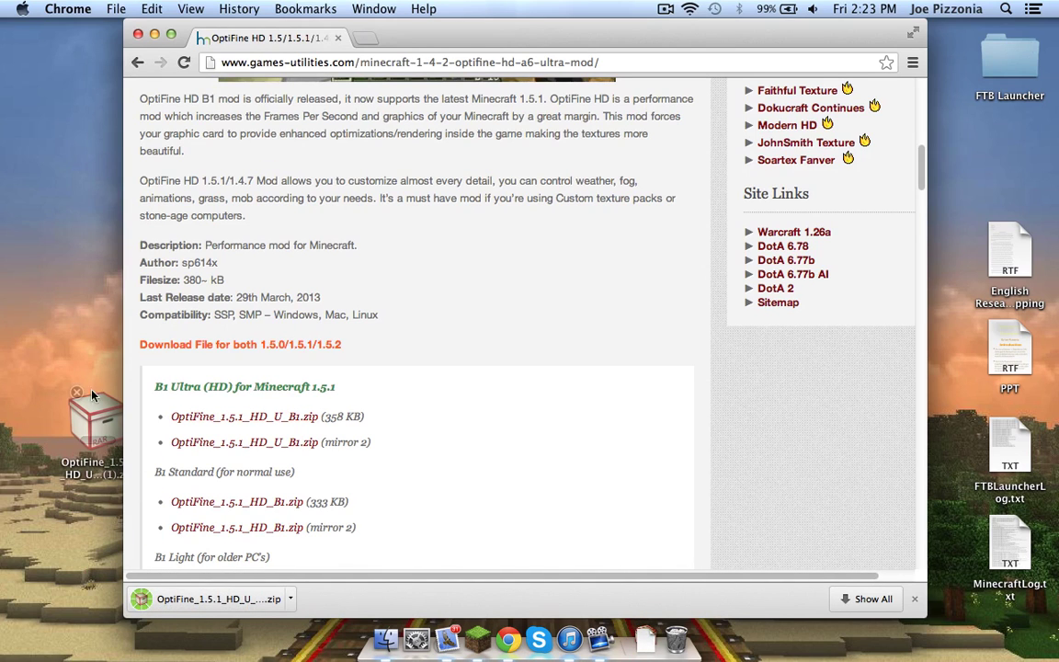
{"action": "left_click", "coordinate": [138, 34]}
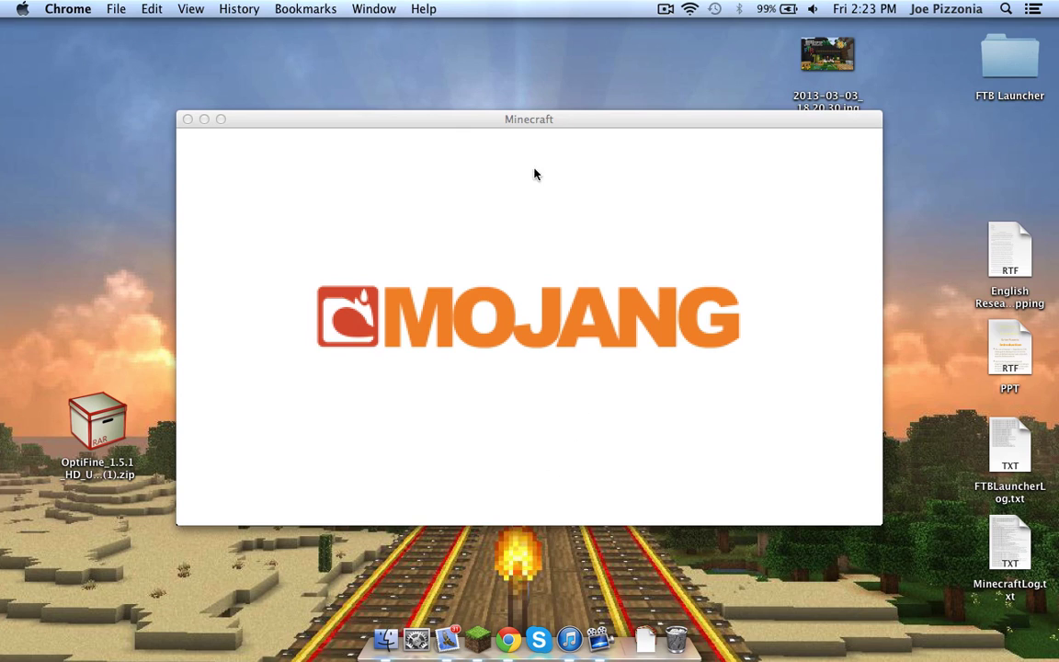
Bring Minecraft forward and let it finish loading to the 1.5.1 title menu
{"action": "left_click", "coordinate": [557, 236]}
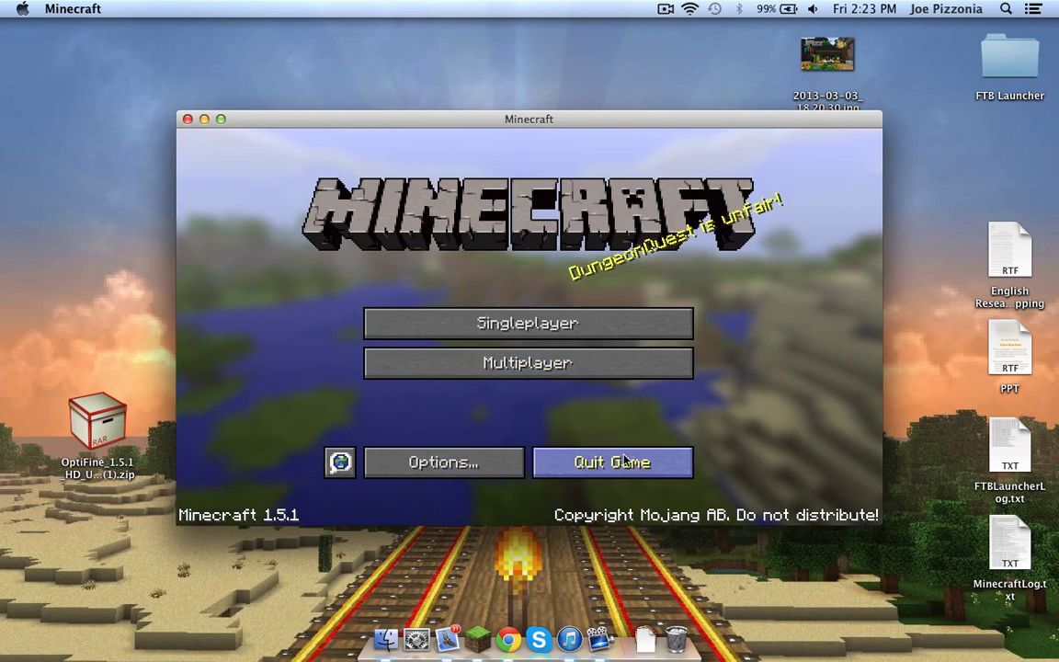
Quit the game and open ~/Library/Application Support/minecraft in a new Finder window
{"action": "left_click", "coordinate": [625, 462]}
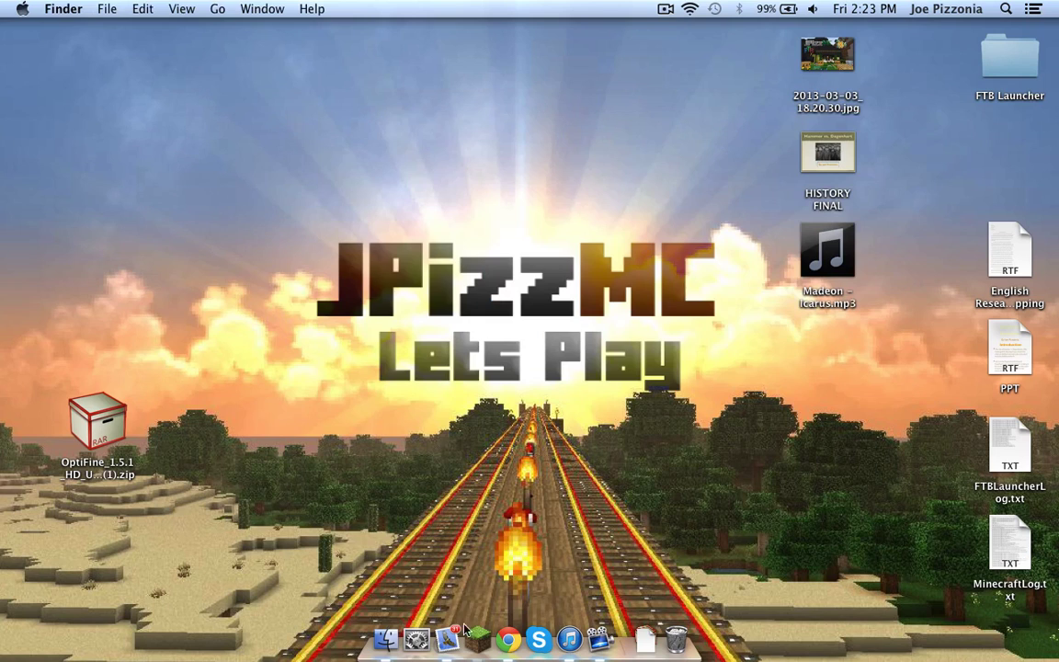
{"action": "left_click", "coordinate": [386, 639]}
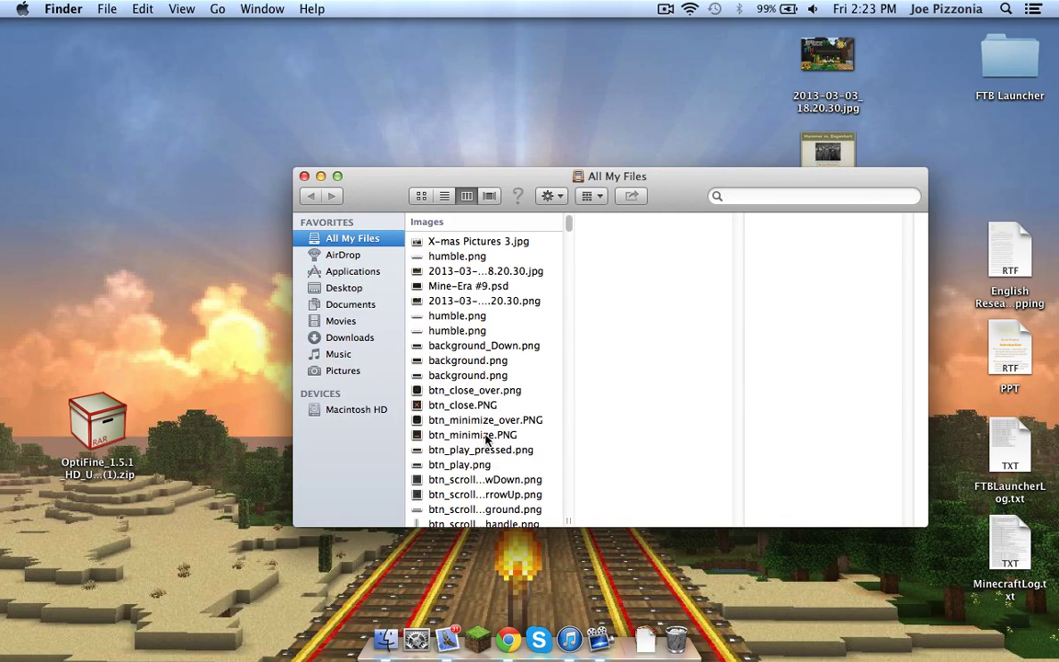
{"action": "key", "text": "super+shift+g"}
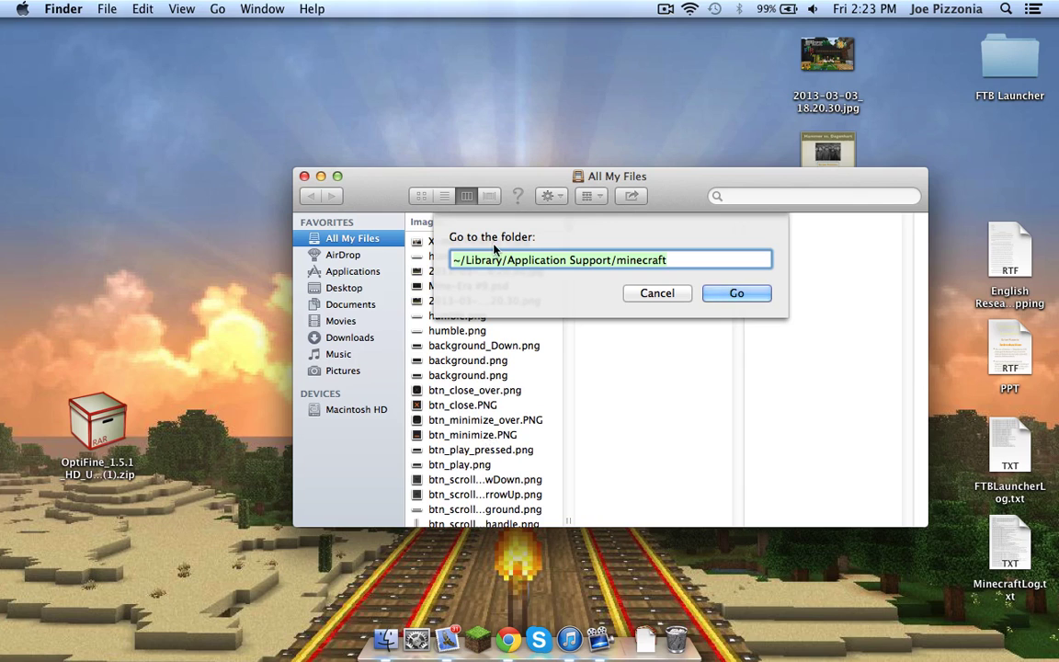
{"action": "left_click", "coordinate": [735, 292]}
{"action": "left_click", "coordinate": [732, 294]}
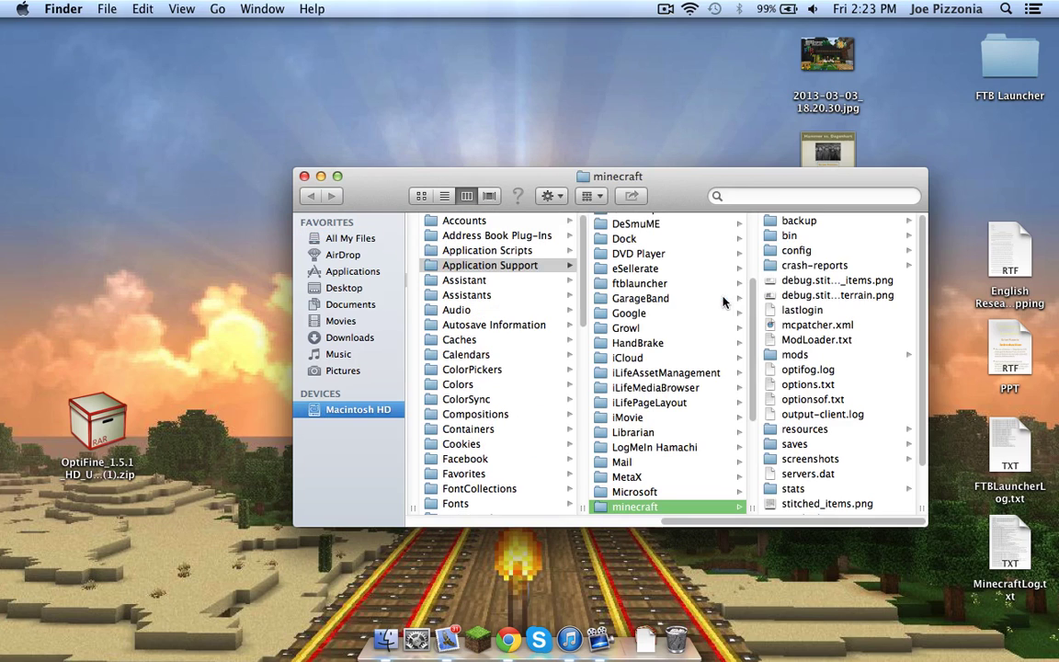
In bin, select the fresh 5.6 MB minecraft.jar and begin renaming it
{"action": "left_click", "coordinate": [799, 236]}
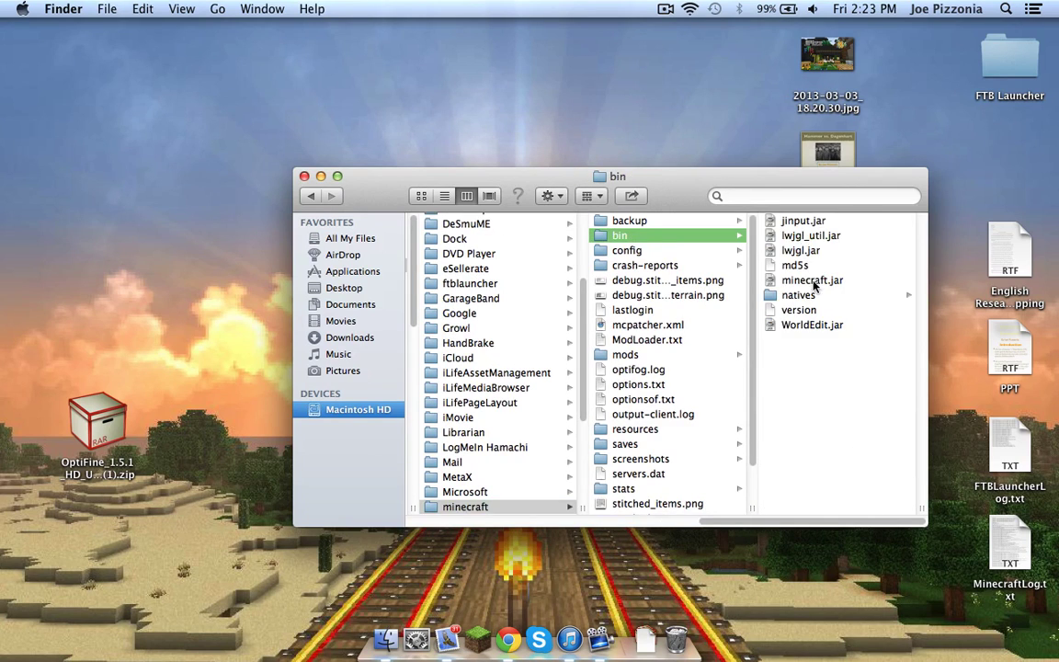
{"action": "left_click", "coordinate": [813, 282]}
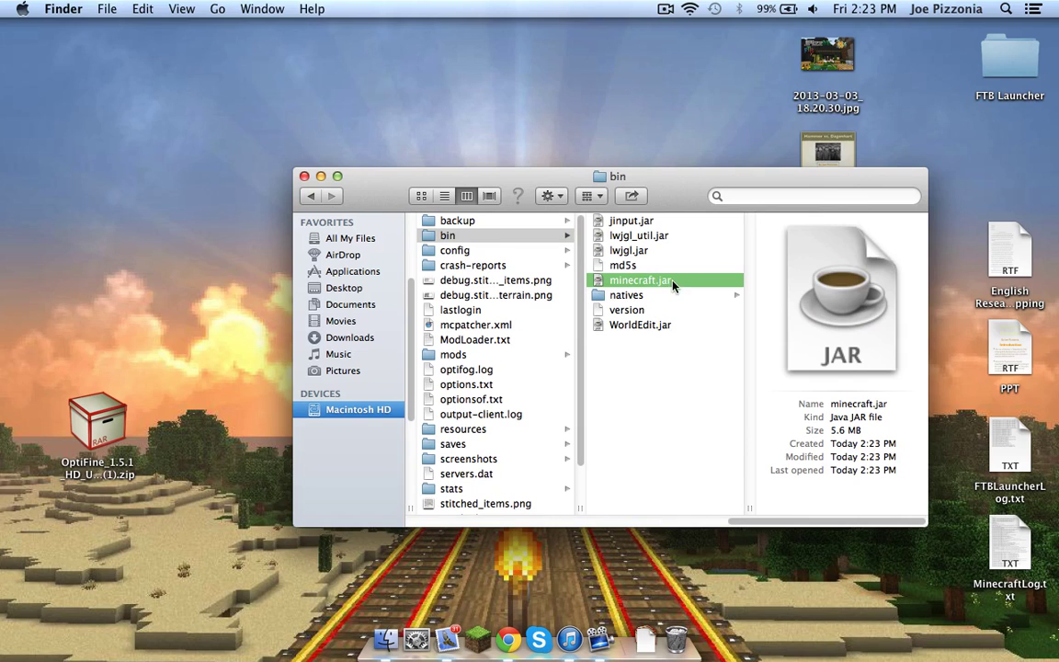
{"action": "left_click", "coordinate": [669, 282]}
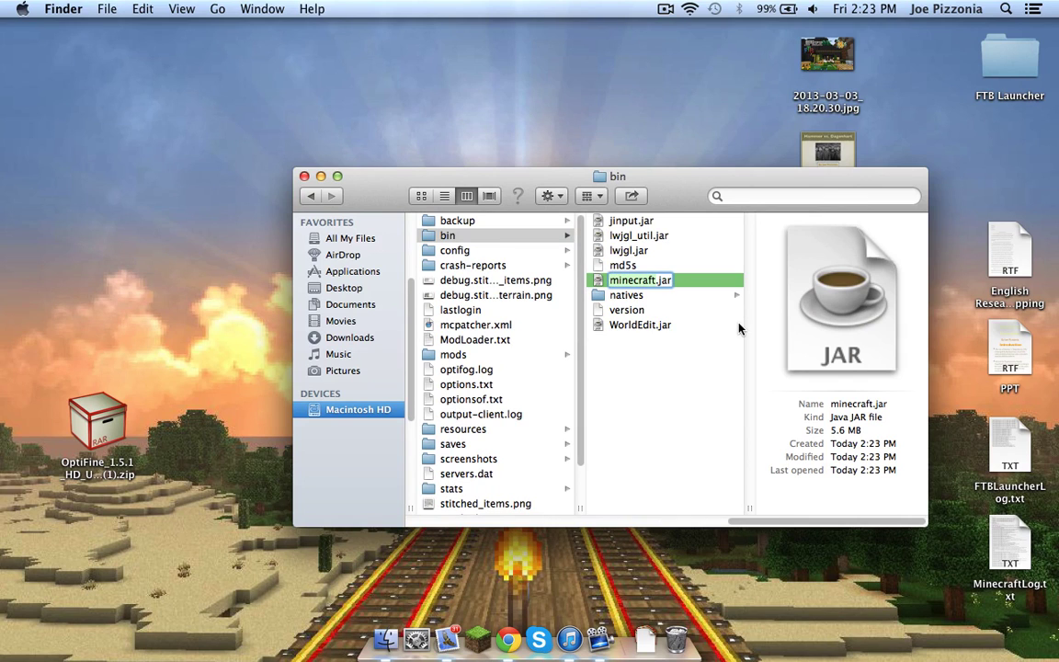
Rename minecraft.jar to minecraft.zip, accepting the extension change
{"action": "key", "text": "Right"}
{"action": "key", "text": "BackSpace"}
{"action": "key", "text": "BackSpace"}
{"action": "key", "text": "BackSpace"}
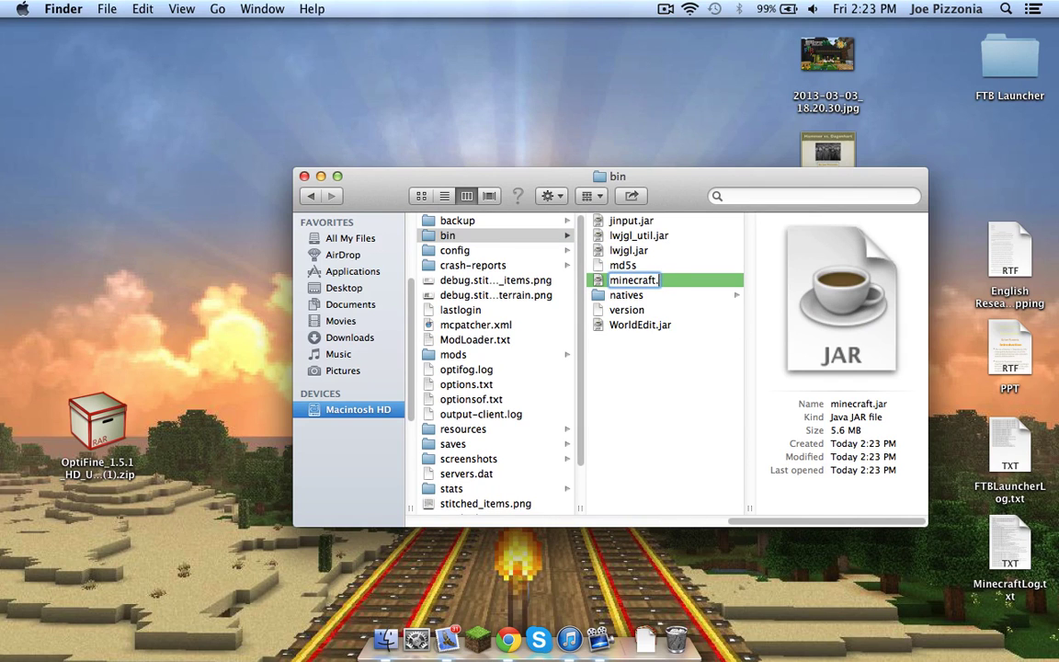
{"action": "type", "text": "zip"}
{"action": "key", "text": "Return"}
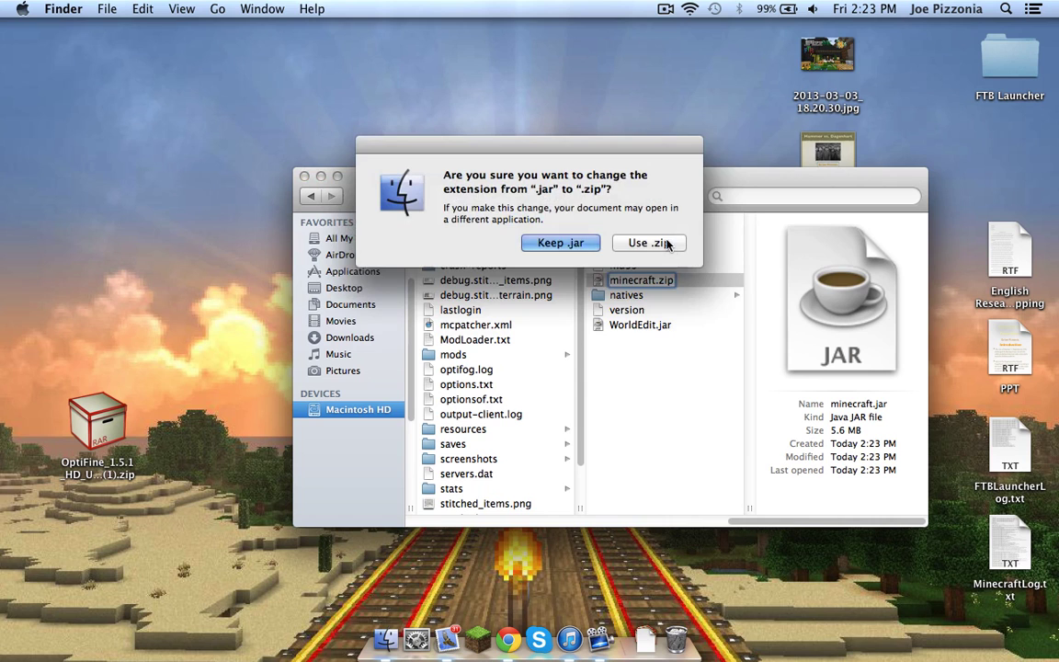
{"action": "left_click", "coordinate": [648, 242]}
Extract minecraft.zip into a minecraft folder and move the zip to the Trash
{"action": "double_click", "coordinate": [664, 281]}
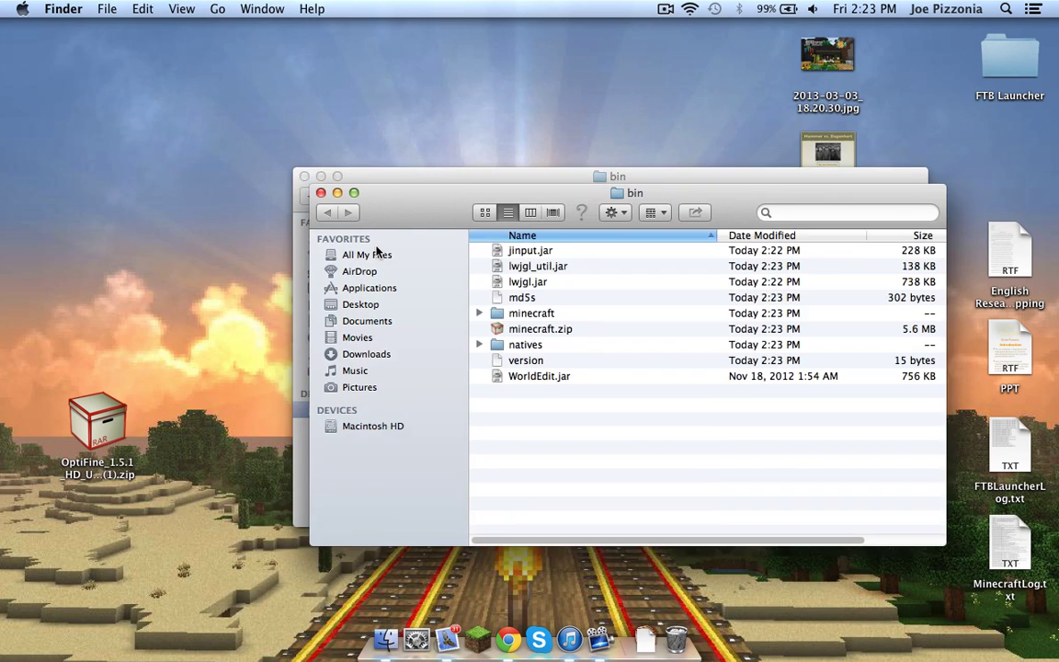
{"action": "left_click", "coordinate": [318, 175]}
{"action": "mouse_move", "coordinate": [665, 304]}
{"action": "left_mouse_down"}
{"action": "mouse_move", "coordinate": [725, 520]}
{"action": "mouse_move", "coordinate": [676, 638]}
{"action": "left_mouse_up"}
Rename the extracted minecraft folder to minecraft.jar, accepting the jar extension
{"action": "left_click", "coordinate": [652, 279]}
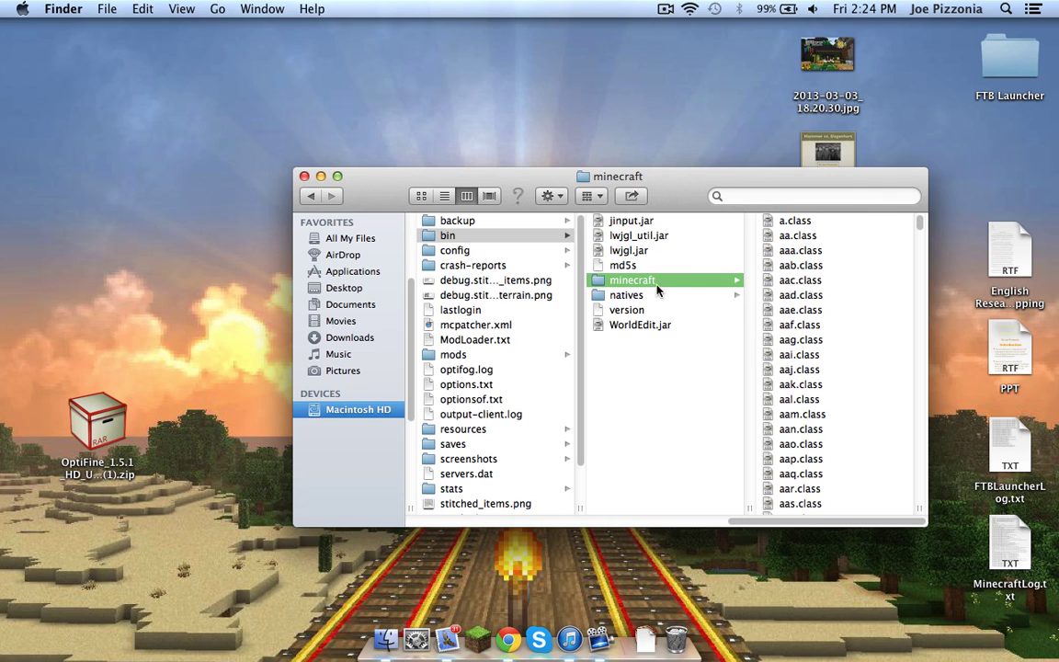
{"action": "key", "text": "Return"}
{"action": "type", "text": "jar"}
{"action": "key", "text": "Return"}
{"action": "left_click", "coordinate": [652, 241]}
Extract the OptiFine zip on the desktop into its OptiFine_1.5.1_HD_U_B1 folder
{"action": "left_click_drag", "start_coordinate": [412, 176], "coordinate": [406, 138]}
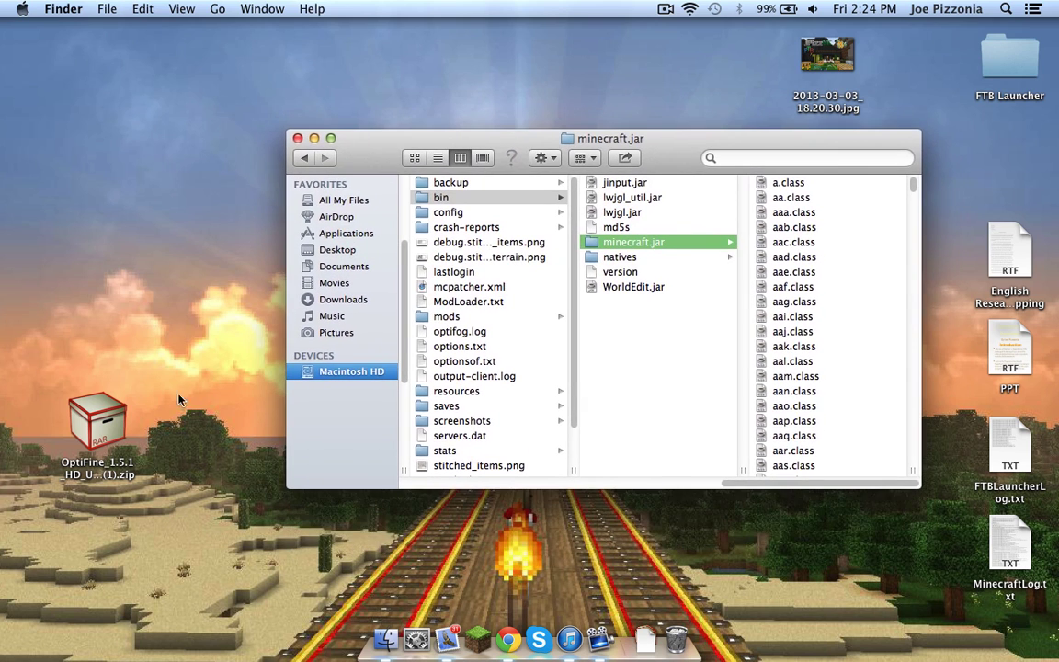
{"action": "double_click", "coordinate": [103, 377]}
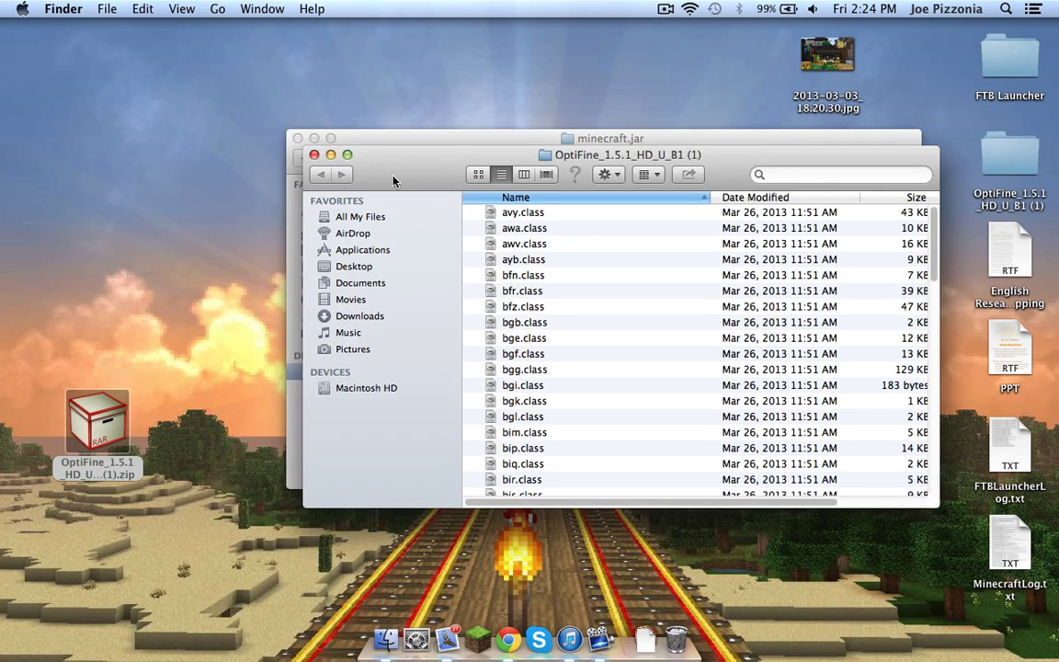
{"action": "left_click_drag", "start_coordinate": [393, 182], "coordinate": [321, 232]}
{"action": "scroll", "coordinate": [575, 372], "scroll_direction": "down", "scroll_amount": 20}
{"action": "scroll", "coordinate": [577, 372], "scroll_direction": "up", "scroll_amount": 20}
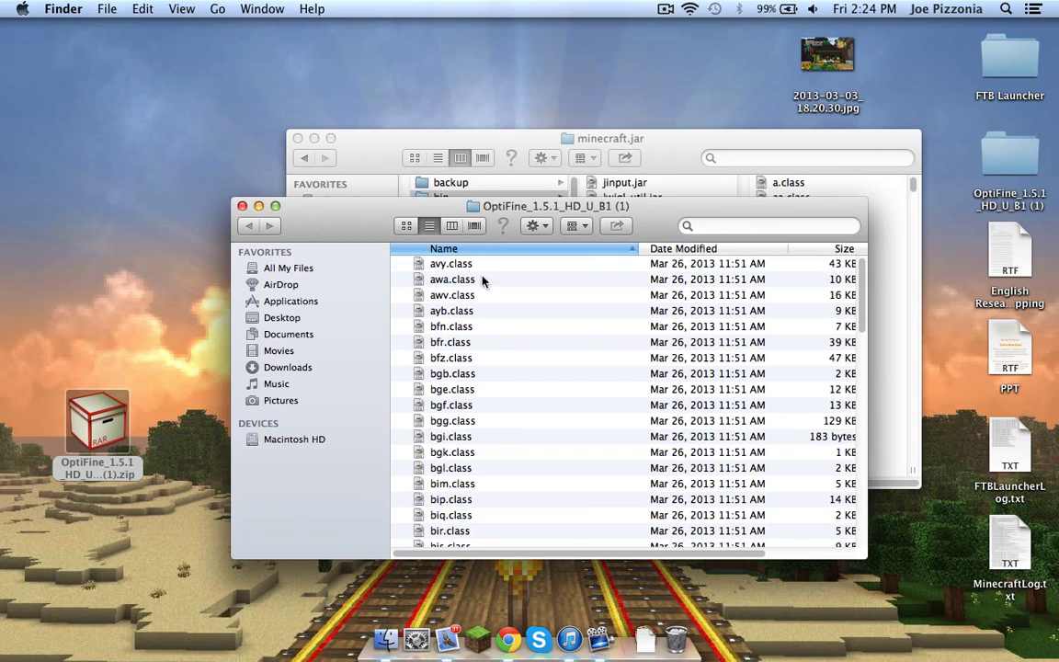
Arrange the OptiFine folder's class files by Kind and scroll through them
{"action": "left_click", "coordinate": [538, 225]}
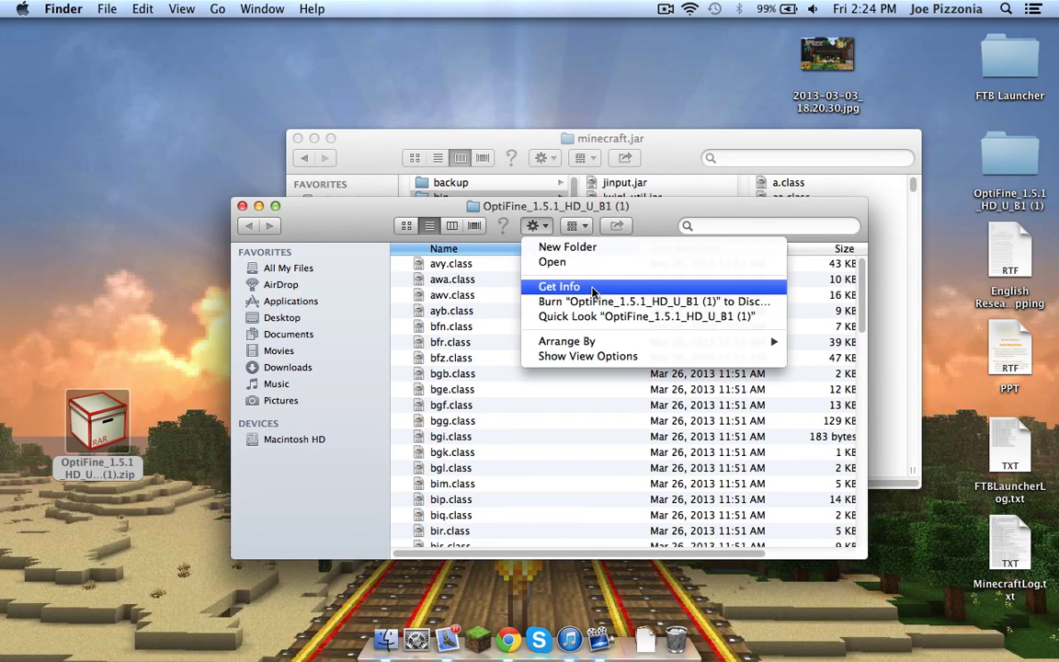
{"action": "left_click", "coordinate": [584, 229]}
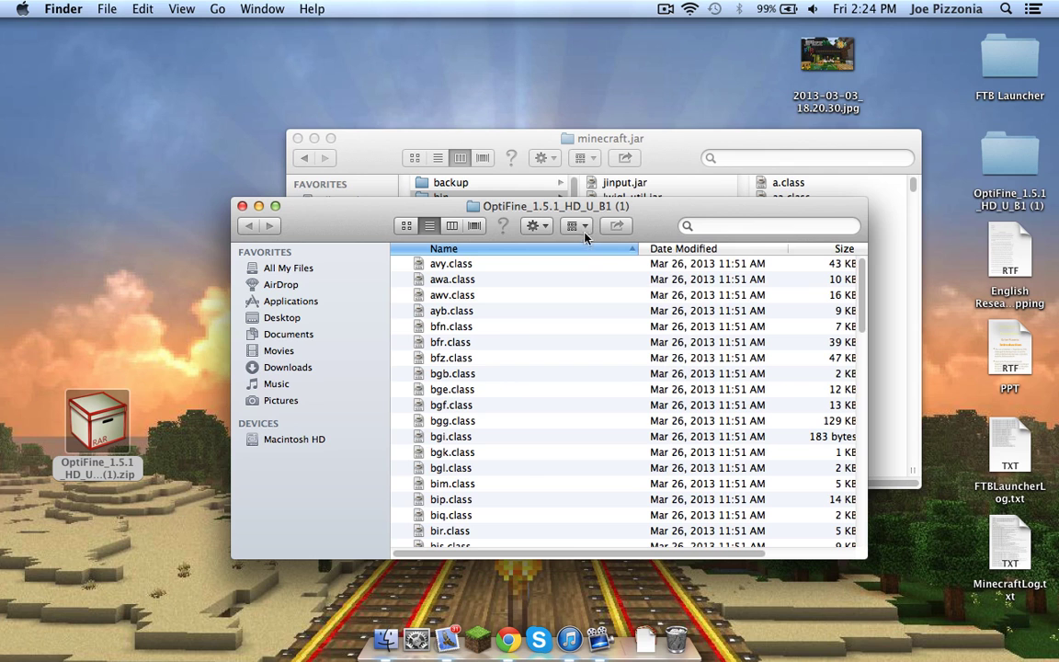
{"action": "mouse_move", "coordinate": [556, 206]}
{"action": "left_mouse_down"}
{"action": "mouse_move", "coordinate": [544, 241]}
{"action": "mouse_move", "coordinate": [553, 127]}
{"action": "left_mouse_up"}
{"action": "left_click", "coordinate": [564, 261]}
{"action": "left_click", "coordinate": [577, 297]}
{"action": "scroll", "coordinate": [546, 280], "scroll_direction": "down", "scroll_amount": 15}
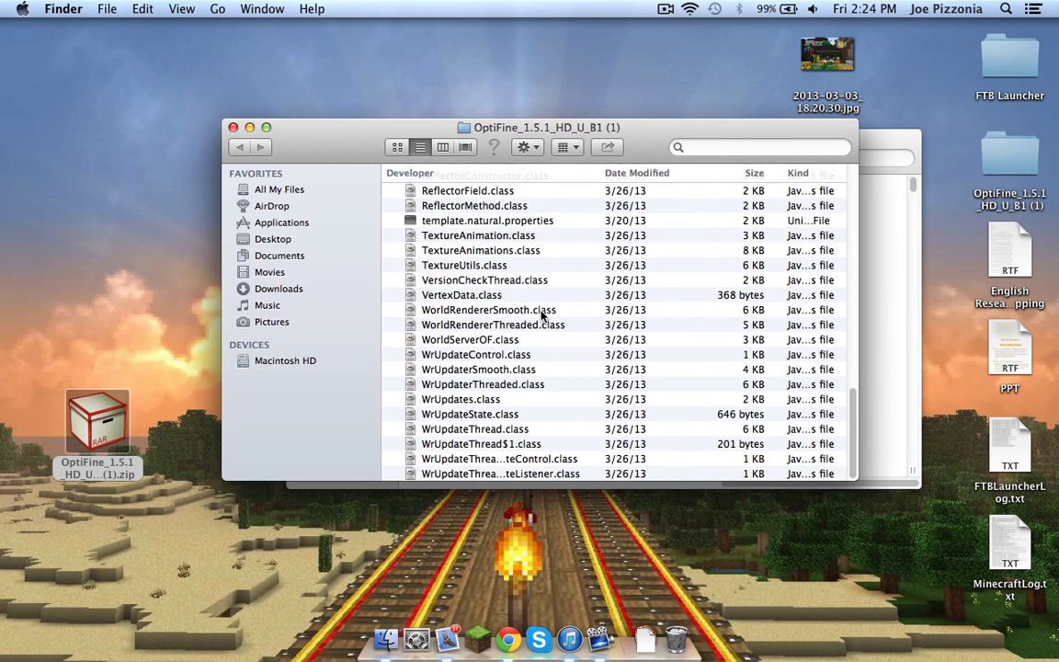
{"action": "scroll", "coordinate": [540, 315], "scroll_direction": "up", "scroll_amount": 15}
{"action": "scroll", "coordinate": [531, 316], "scroll_direction": "down", "scroll_amount": 5}
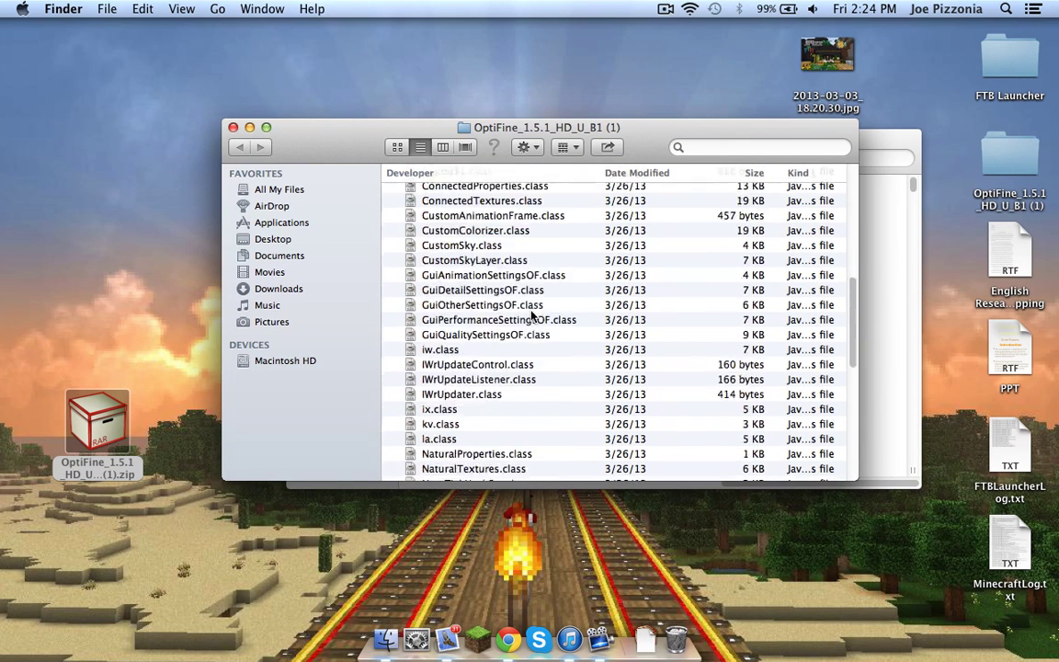
{"action": "scroll", "coordinate": [533, 317], "scroll_direction": "down", "scroll_amount": 10}
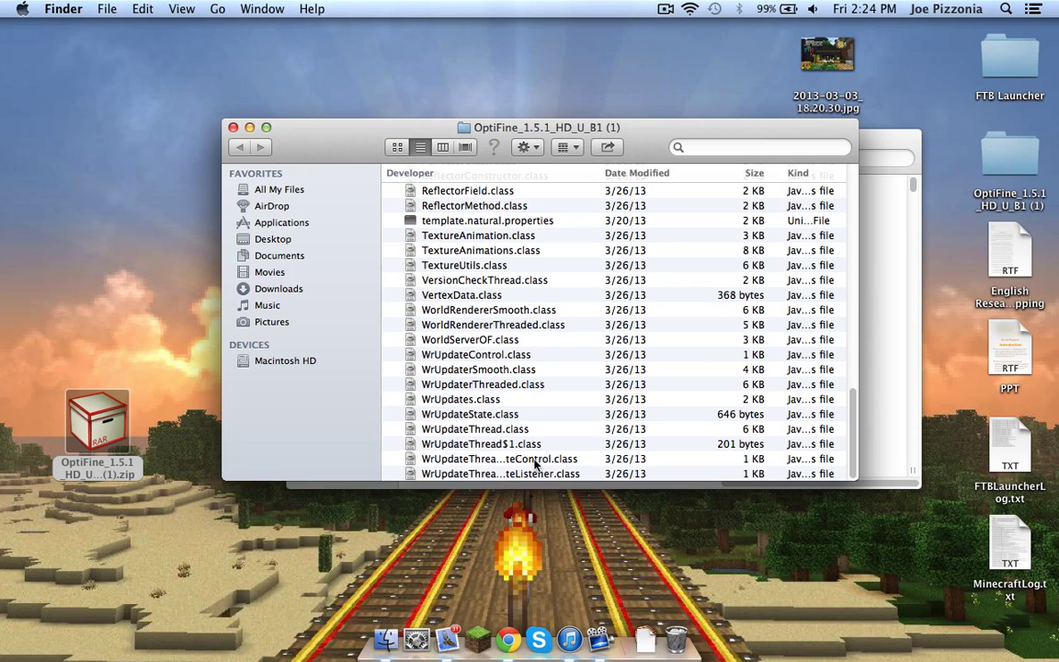
Move all 69 OptiFine items into the minecraft.jar folder, replacing every duplicate file
{"action": "key", "text": "super+a"}
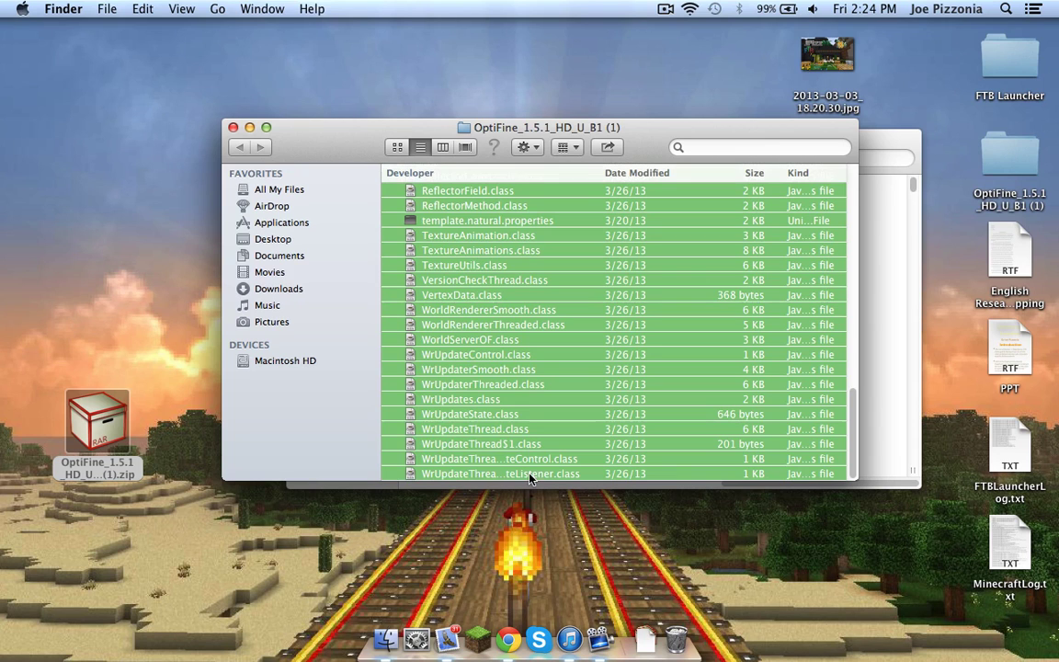
{"action": "mouse_move", "coordinate": [529, 354]}
{"action": "left_mouse_down"}
{"action": "mouse_move", "coordinate": [870, 349]}
{"action": "mouse_move", "coordinate": [910, 318]}
{"action": "mouse_move", "coordinate": [883, 320]}
{"action": "left_mouse_up"}
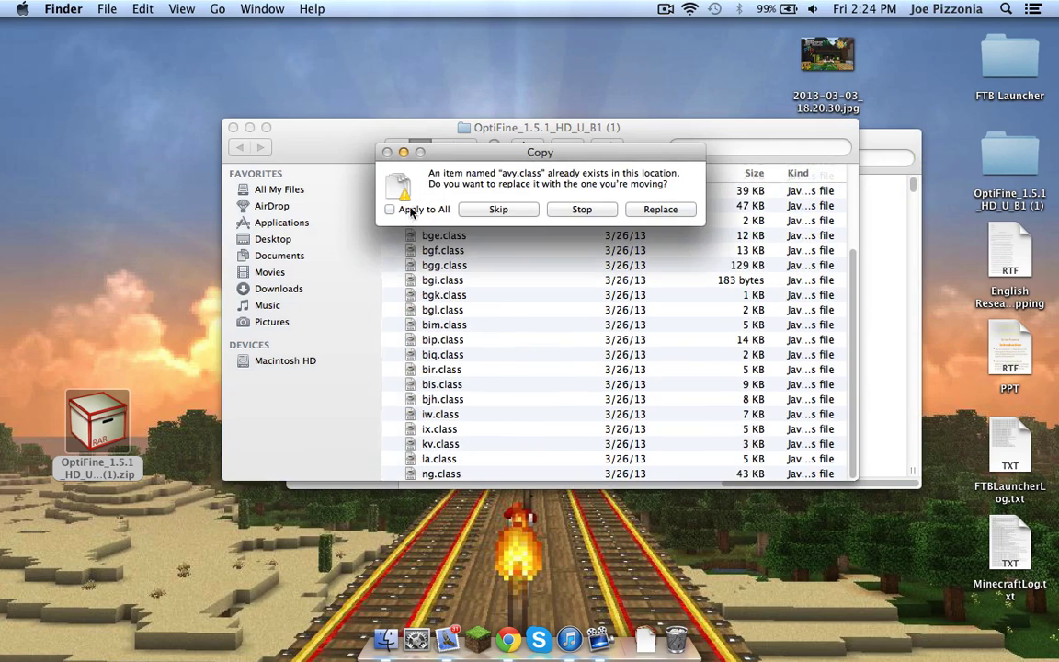
{"action": "left_click", "coordinate": [388, 209]}
{"action": "left_click", "coordinate": [648, 208]}
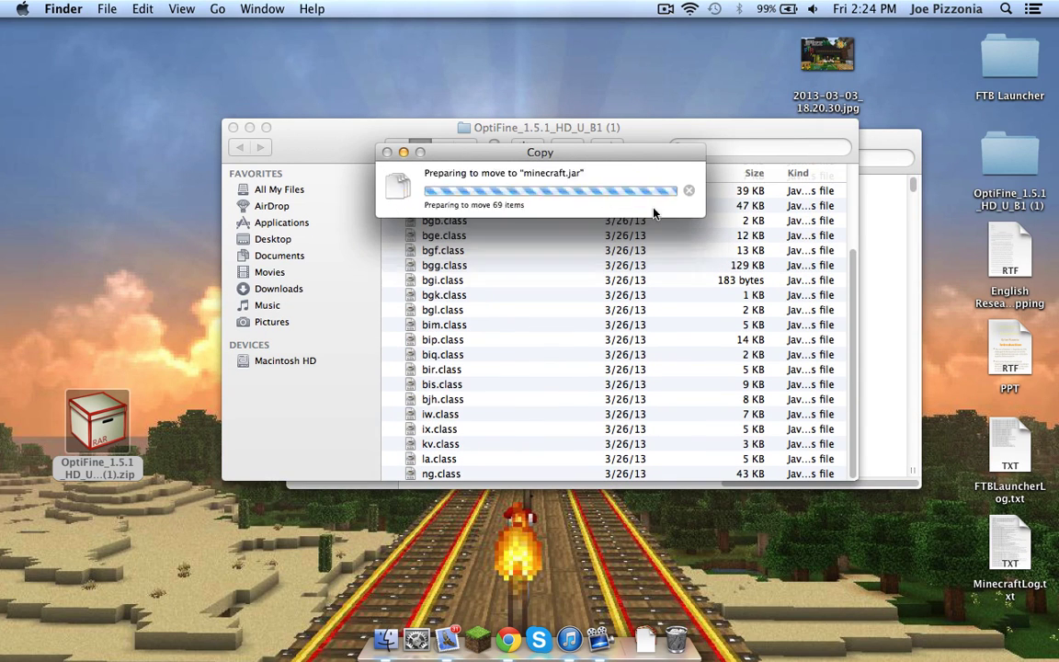
{"action": "left_click", "coordinate": [232, 127]}
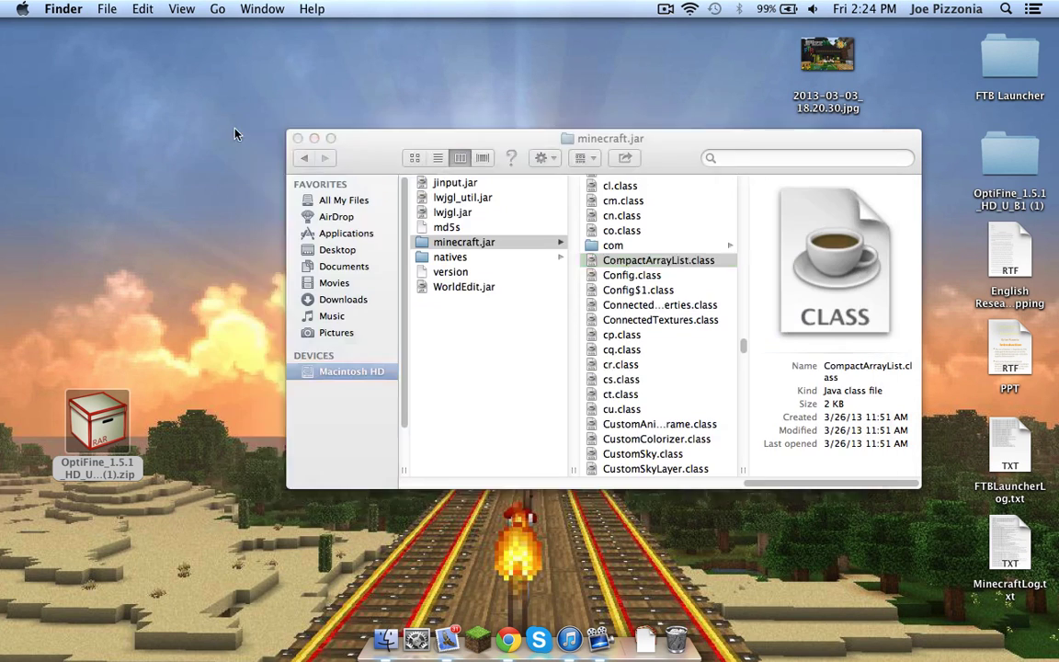
Find the META-INF folder inside minecraft.jar and drag it to the Trash
{"action": "left_click_drag", "start_coordinate": [685, 155], "coordinate": [583, 153]}
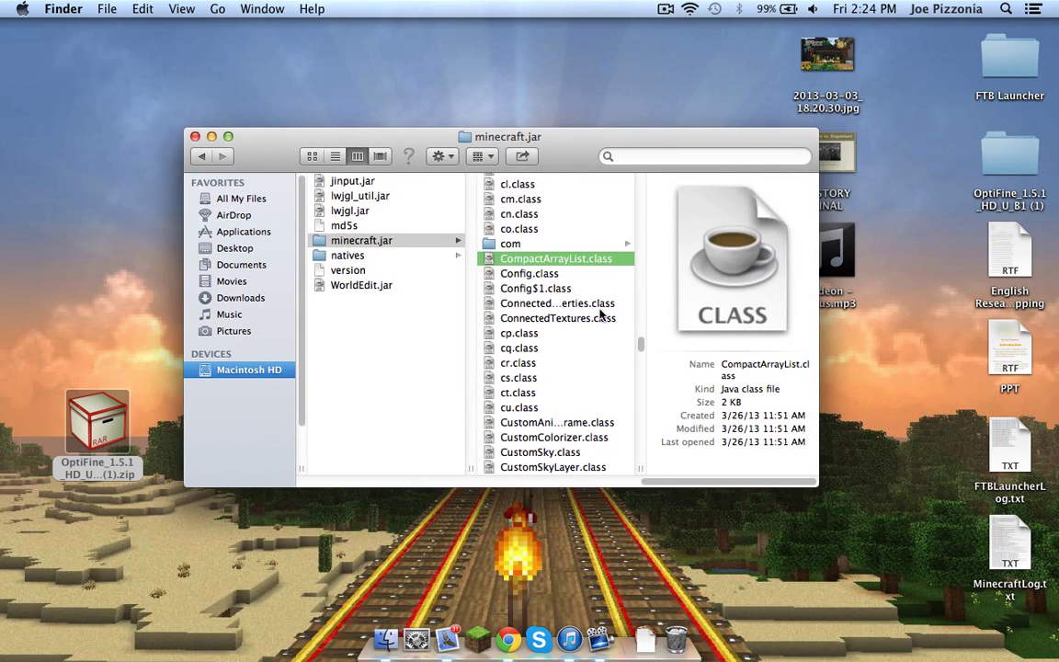
{"action": "scroll", "coordinate": [600, 317], "scroll_direction": "up", "scroll_amount": 5}
{"action": "left_click", "coordinate": [598, 352]}
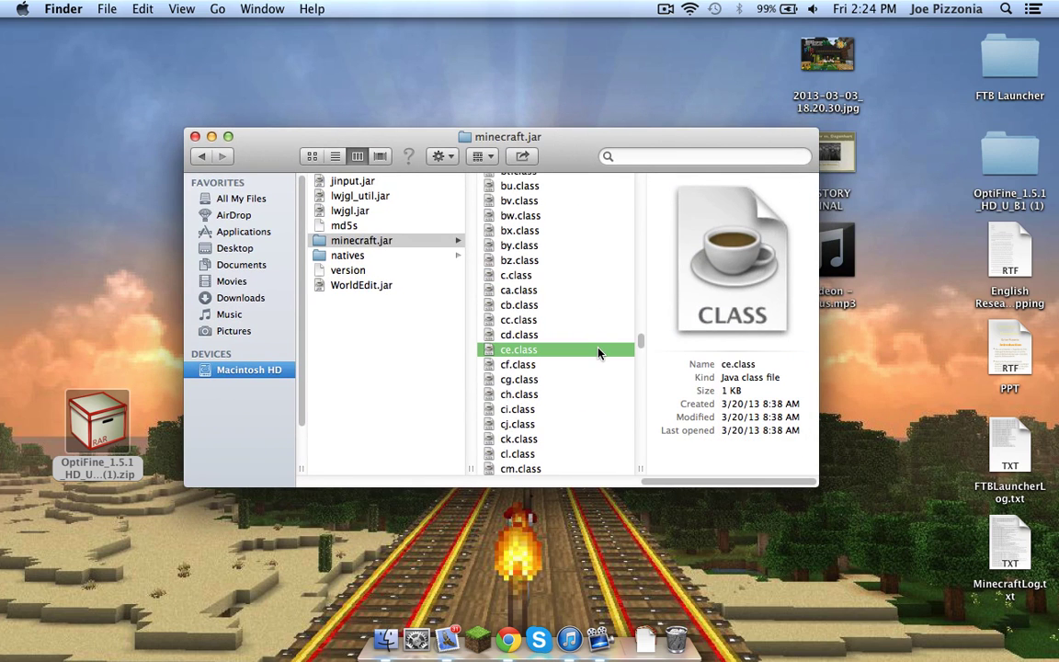
{"action": "key", "text": "m"}
{"action": "scroll", "coordinate": [593, 355], "scroll_direction": "down", "scroll_amount": 3}
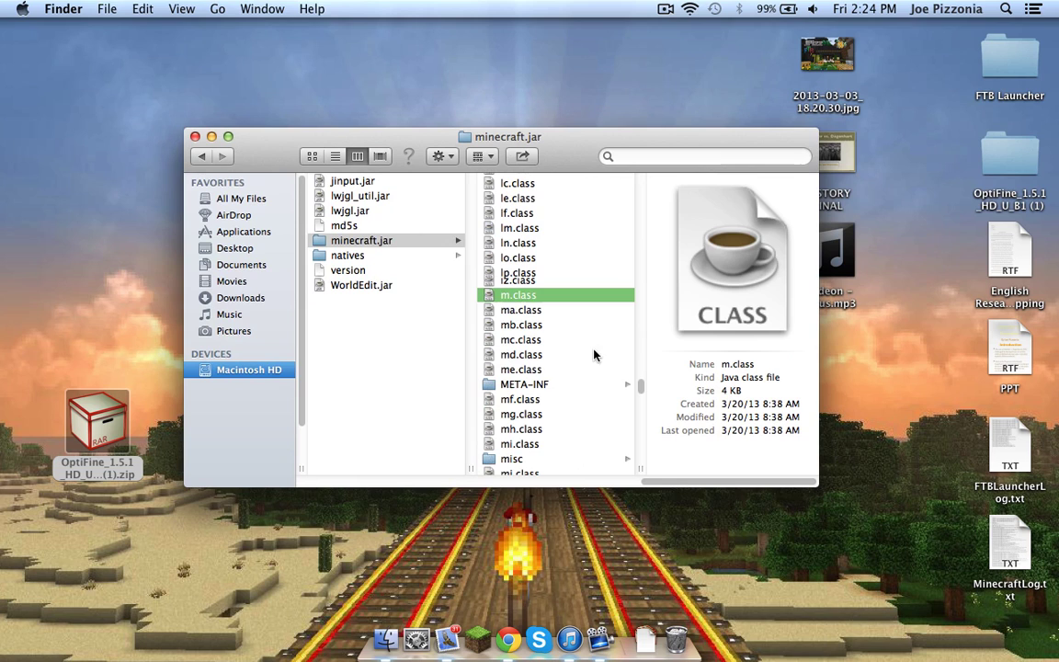
{"action": "left_click", "coordinate": [521, 387]}
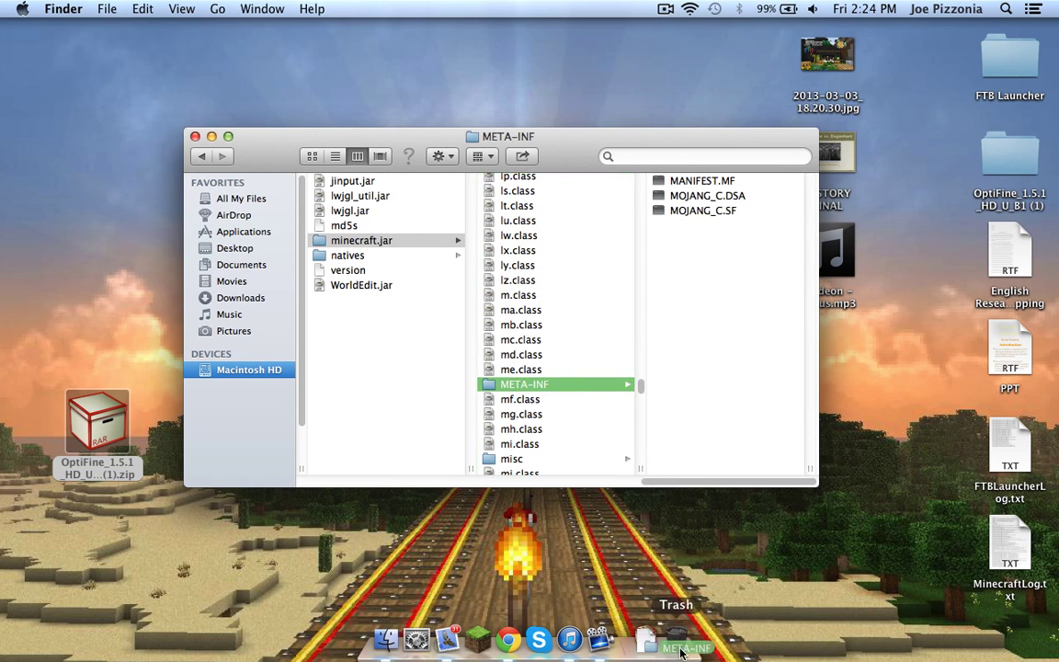
{"action": "left_click", "coordinate": [361, 240]}
{"action": "left_click_drag", "start_coordinate": [416, 133], "coordinate": [506, 129]}
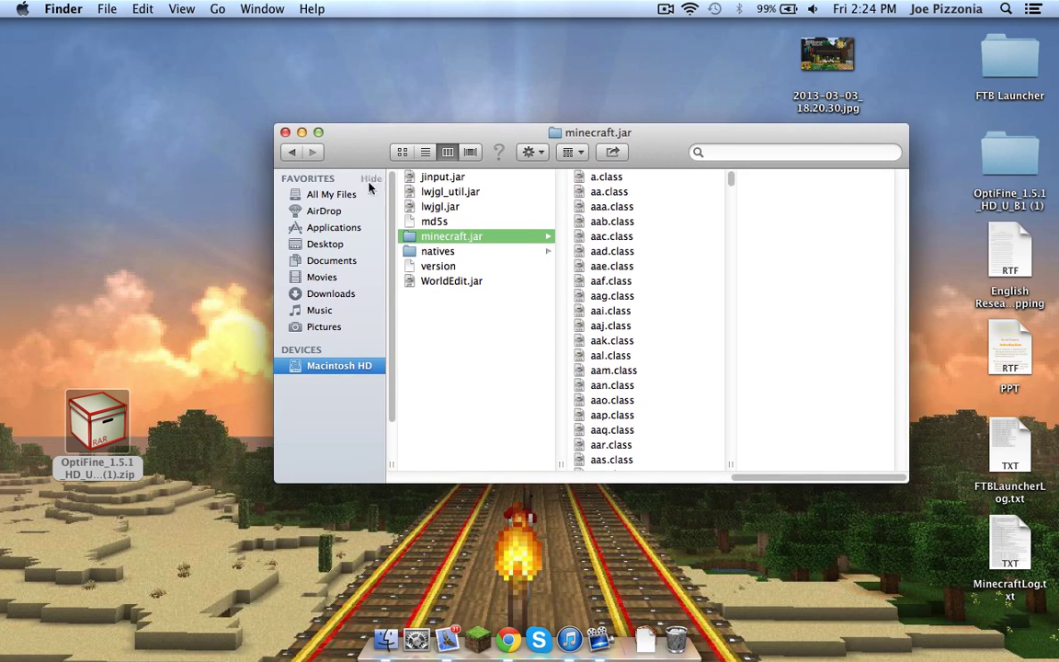
Close Finder, relaunch Minecraft from the Dock, and log in
{"action": "left_click", "coordinate": [284, 132]}
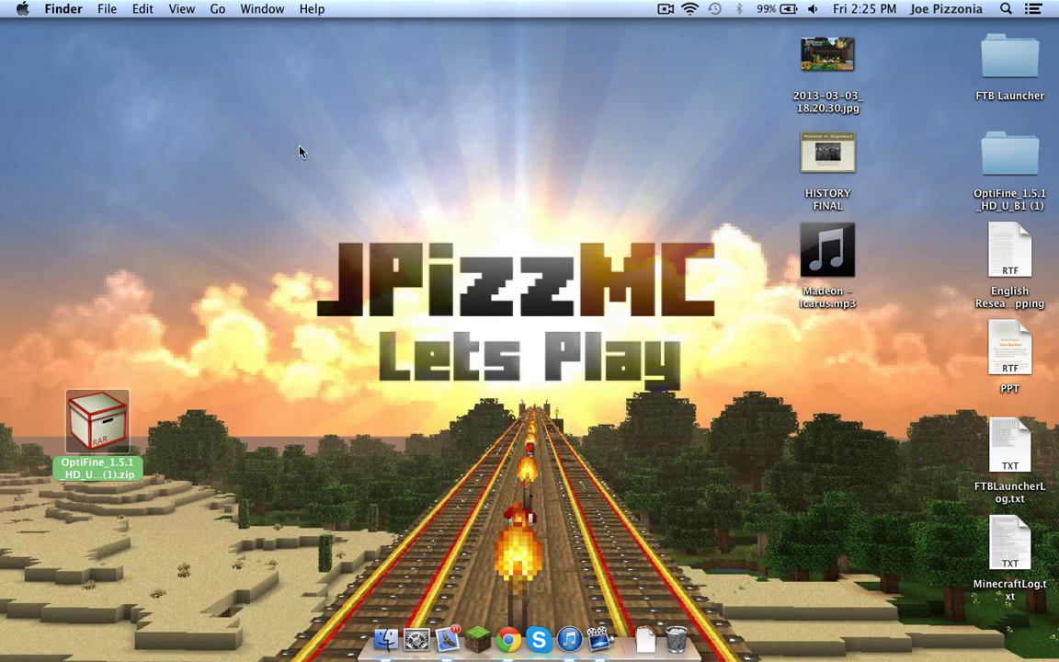
{"action": "left_click", "coordinate": [479, 647]}
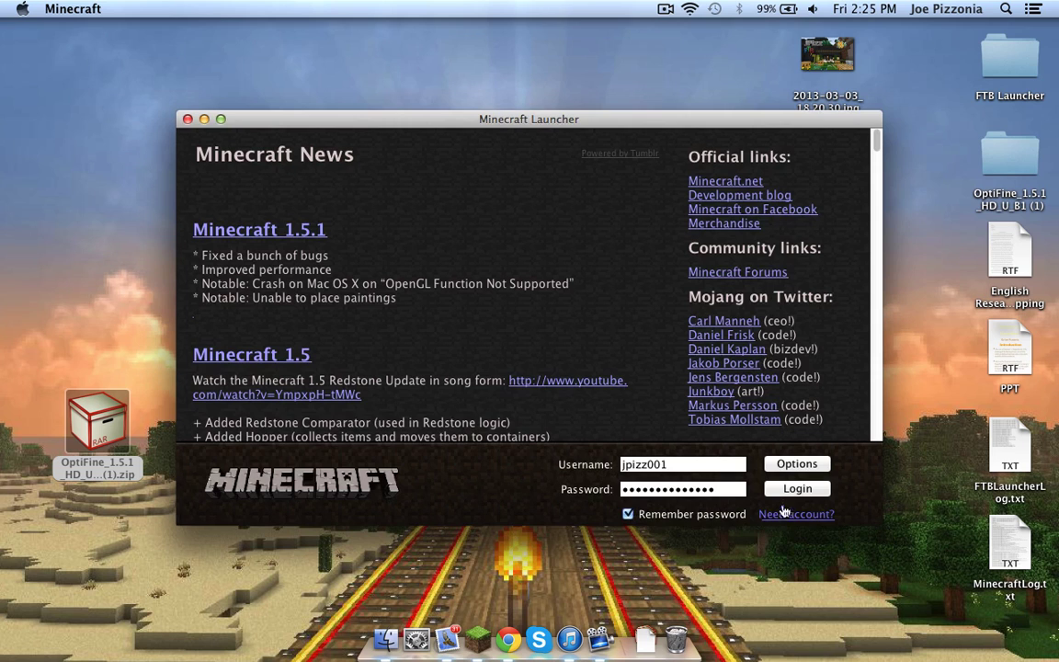
{"action": "left_click", "coordinate": [785, 494]}
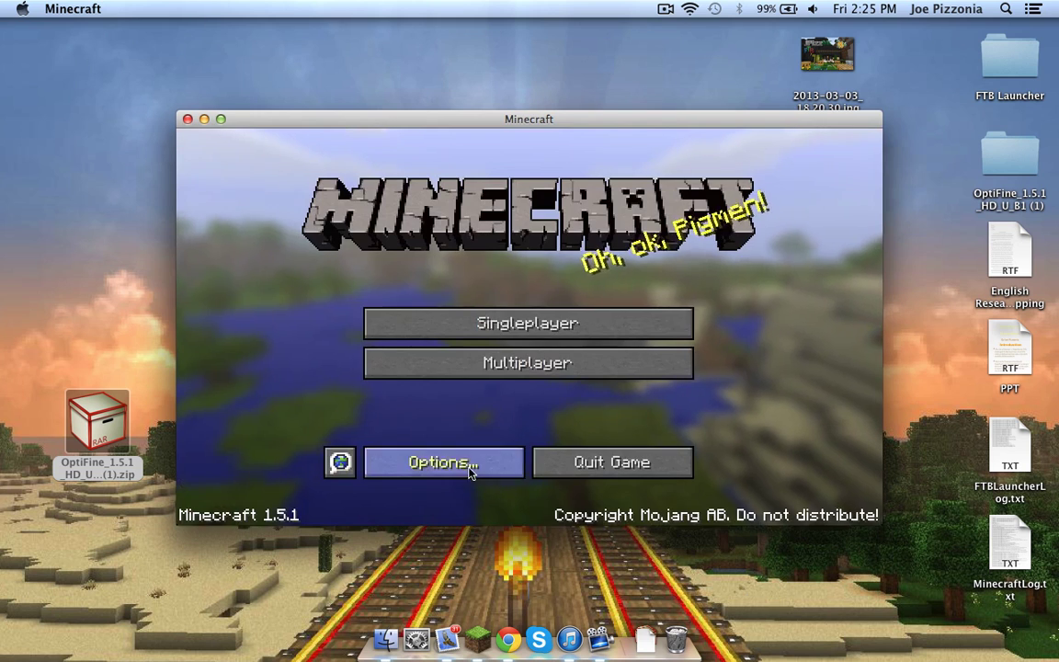
Review OptiFine's Video Settings, like Fog OFF and Chunk Loading Smooth, then return to the title menu
{"action": "left_click", "coordinate": [466, 464]}
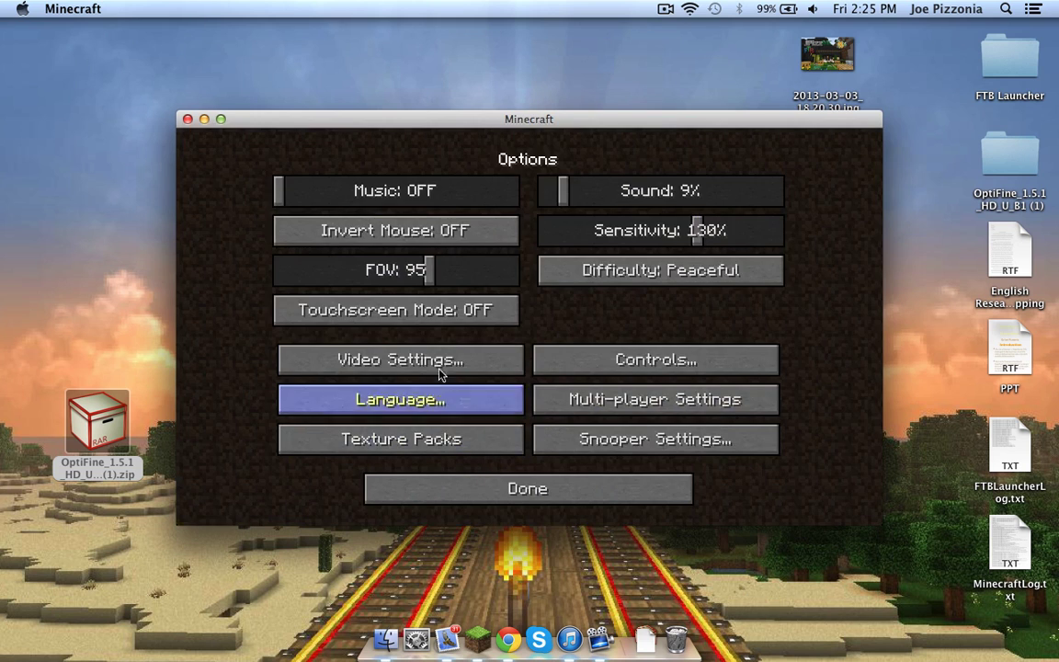
{"action": "left_click", "coordinate": [439, 363]}
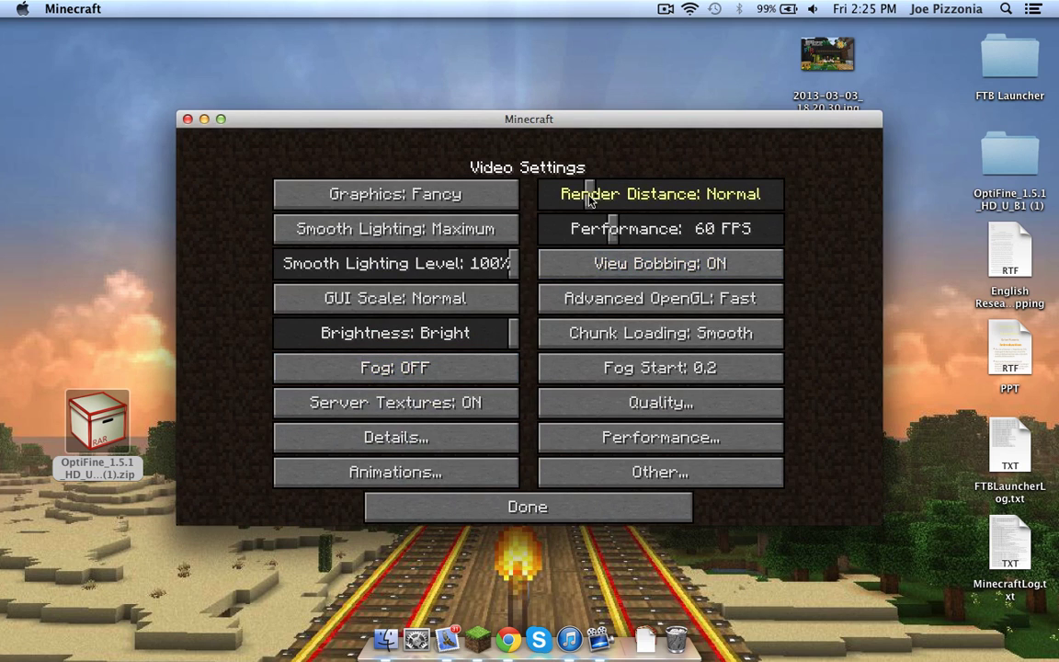
{"action": "mouse_move", "coordinate": [590, 201]}
{"action": "left_mouse_down"}
{"action": "mouse_move", "coordinate": [791, 199]}
{"action": "mouse_move", "coordinate": [598, 200]}
{"action": "left_mouse_up"}
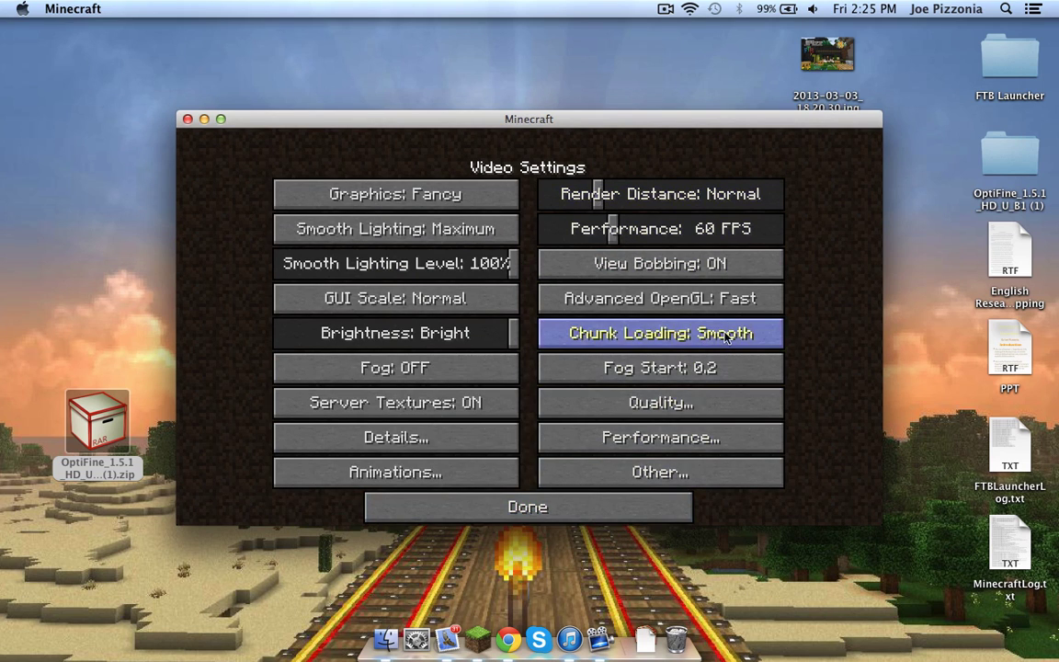
{"action": "left_click", "coordinate": [574, 506]}
{"action": "left_click", "coordinate": [572, 489]}
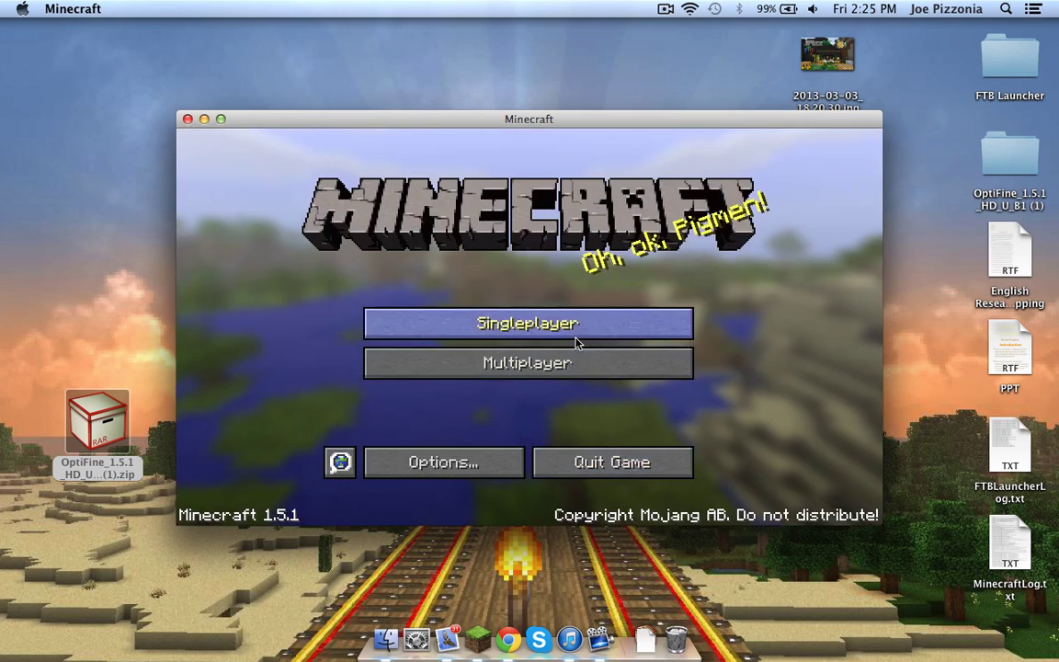